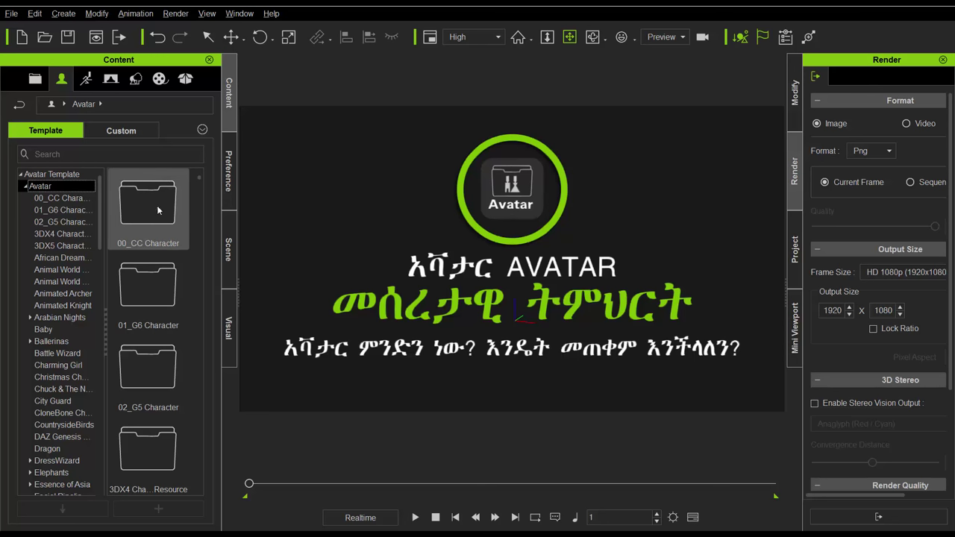
Step: Load the Christian avatar from the 00_CC Character folder into the scene
double_click(147, 221)
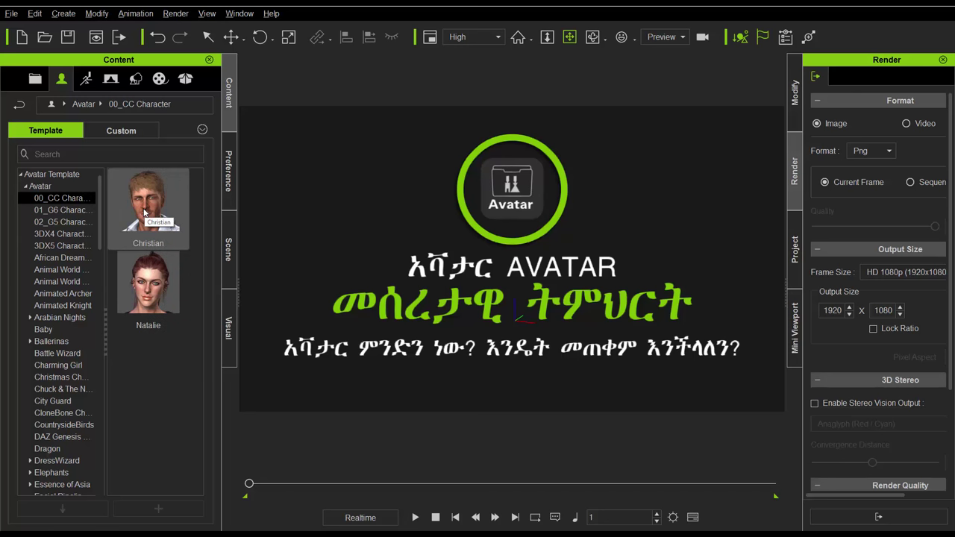
double_click(145, 212)
click(506, 293)
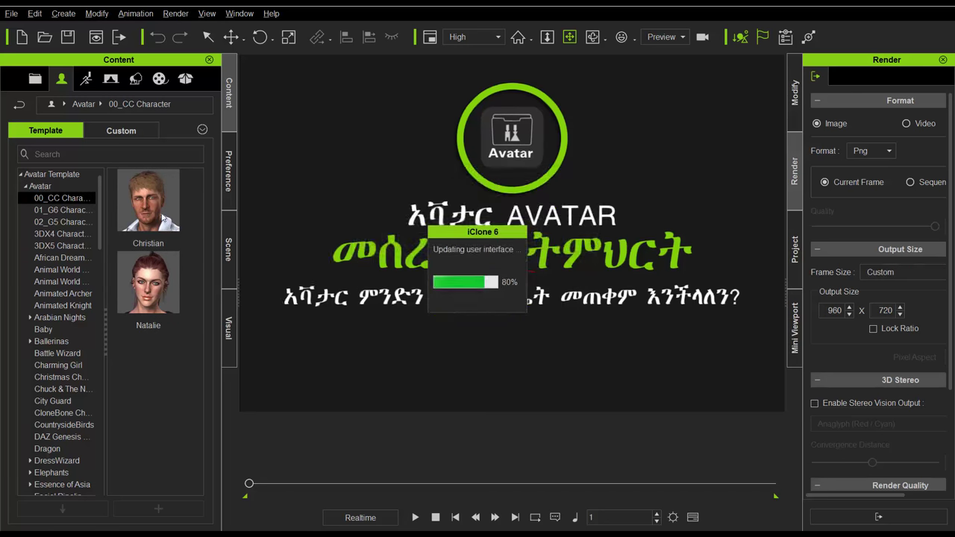
drag(148, 200, 465, 264)
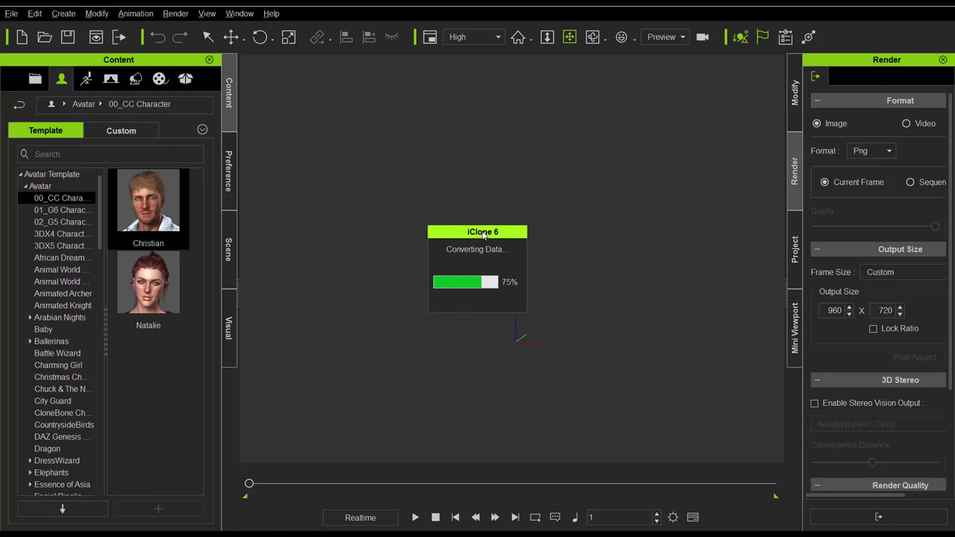
middle_drag(468, 213, 497, 300)
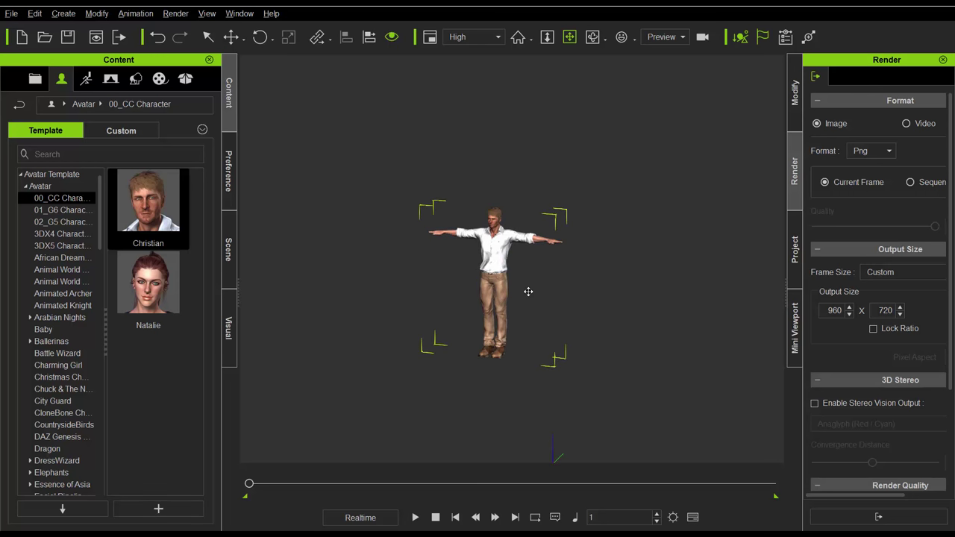
scroll(528, 292, up, 5)
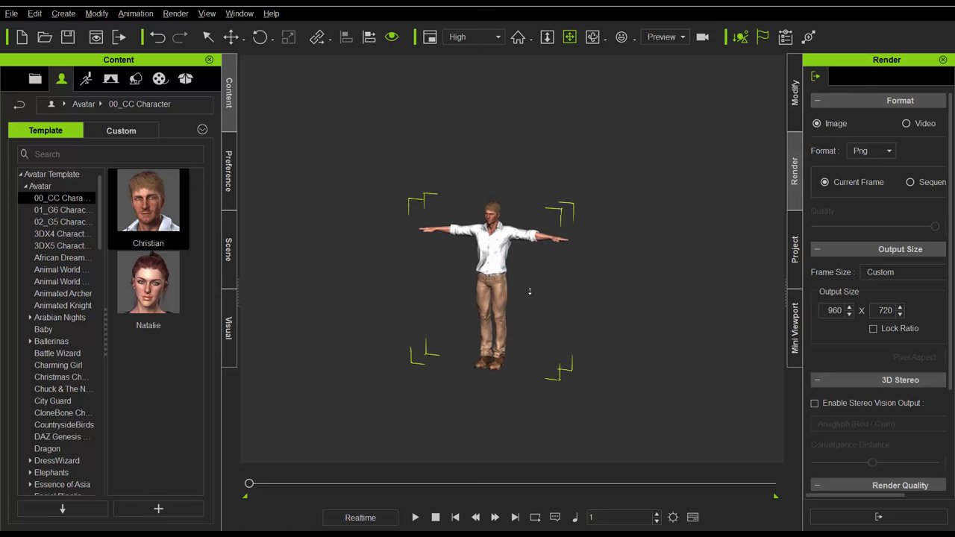
Step: Expand the avatar's parts in the scene list and hide its hair
click(234, 252)
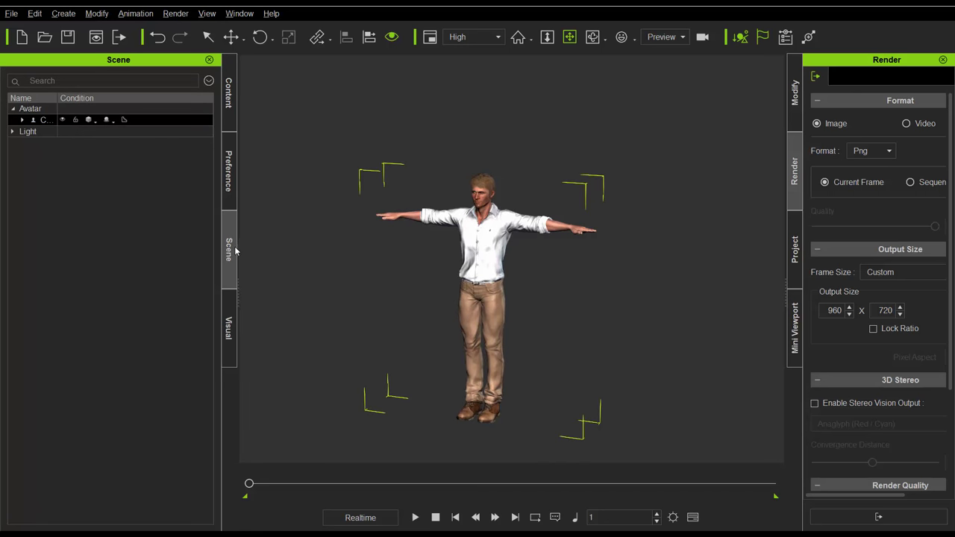
click(28, 119)
click(23, 121)
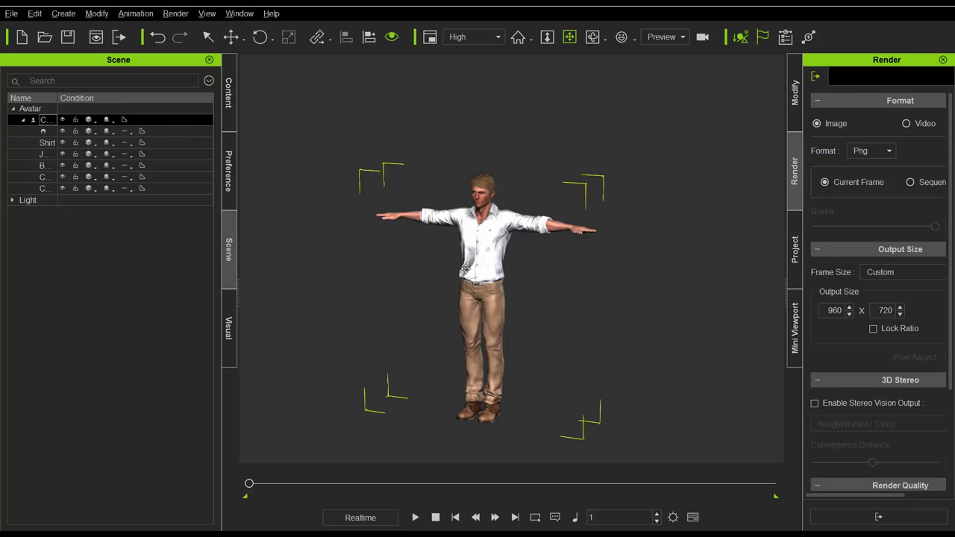
key(F7)
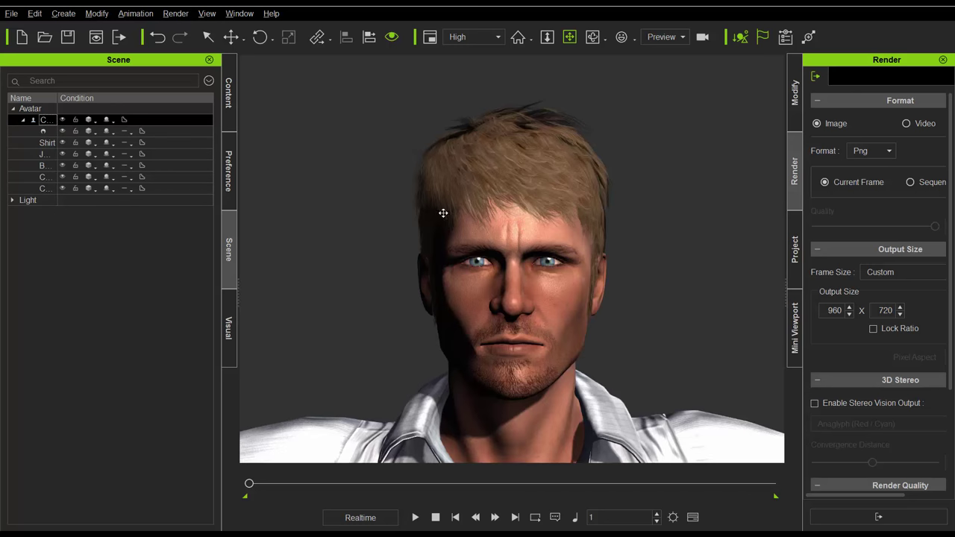
click(45, 134)
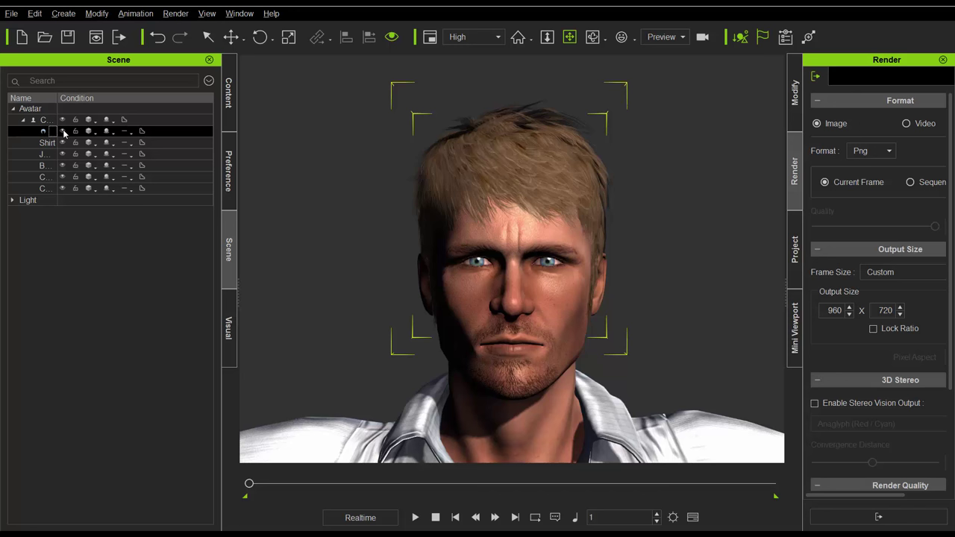
click(63, 130)
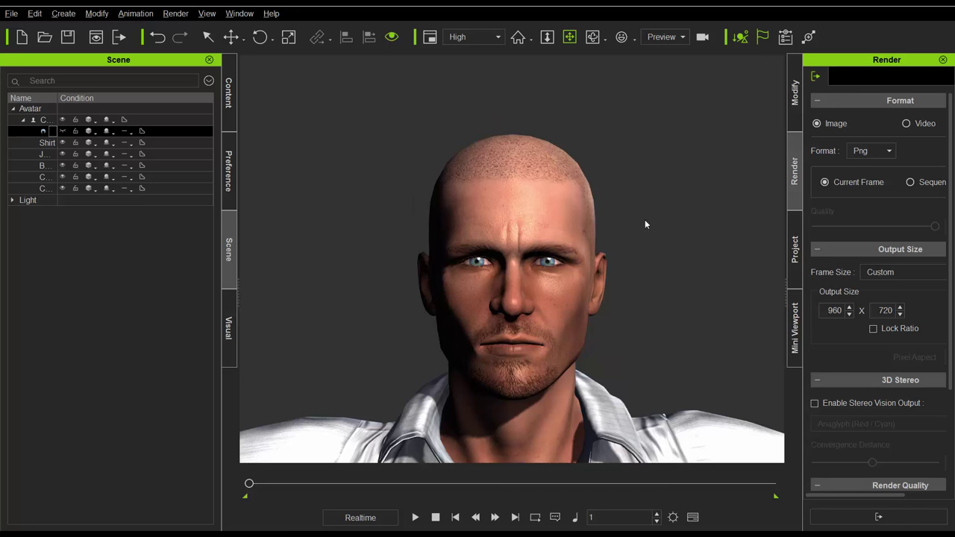
Step: Open the Leon Vfx folder in the stage templates' 2D Background library, with the full avatar framed in view
scroll(591, 227, down, 5)
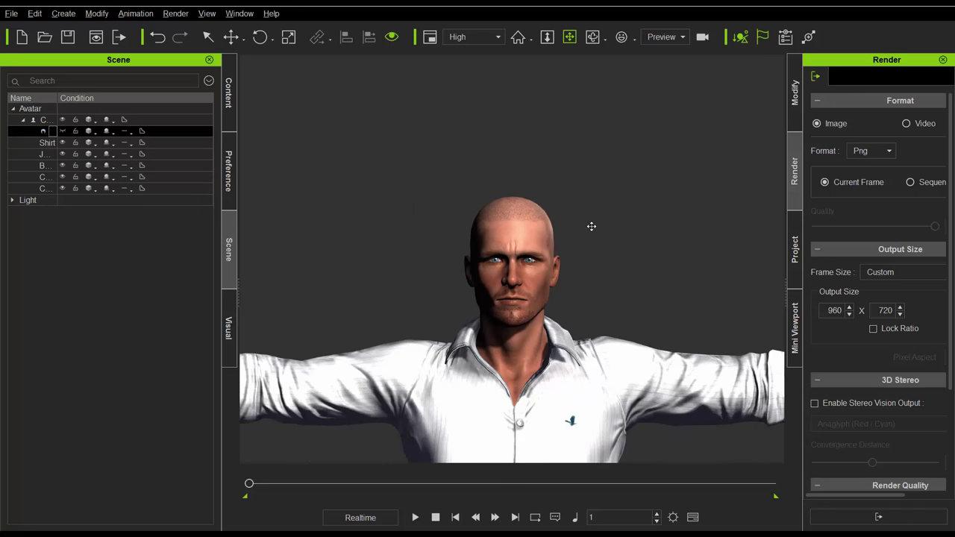
scroll(594, 299, down, 3)
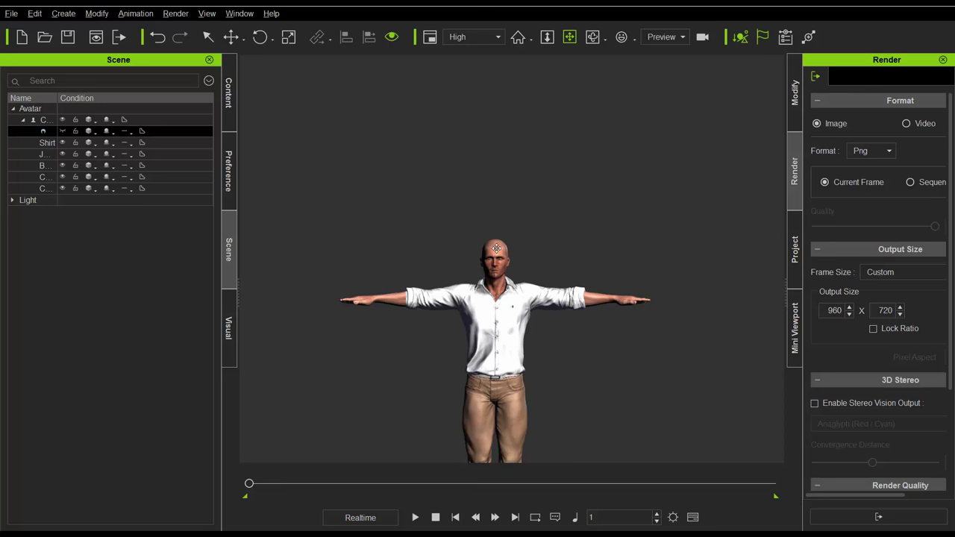
key(f)
click(229, 95)
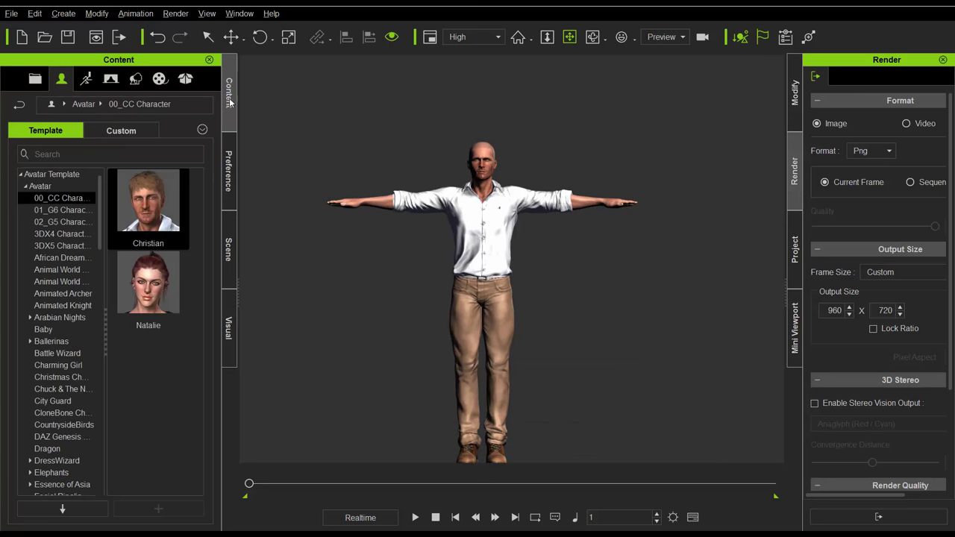
click(110, 80)
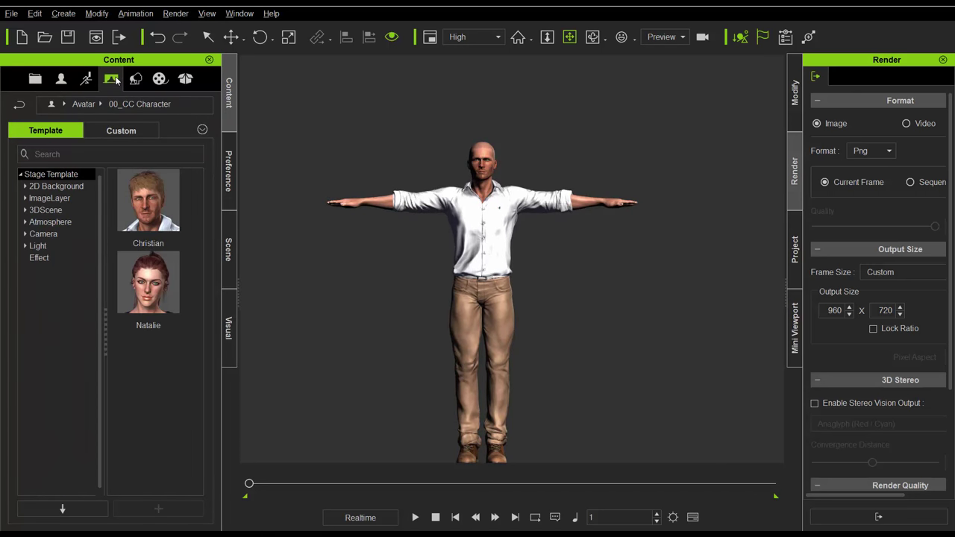
double_click(47, 198)
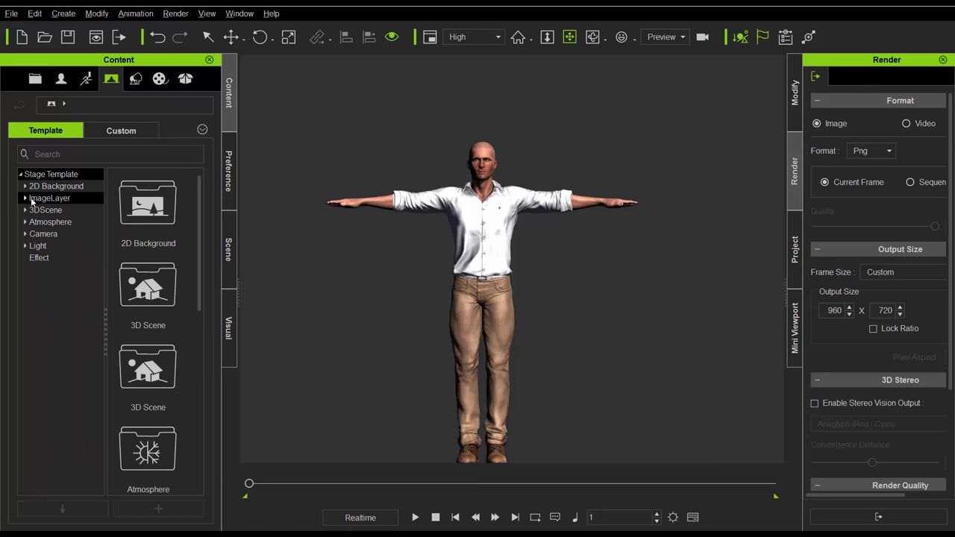
click(44, 211)
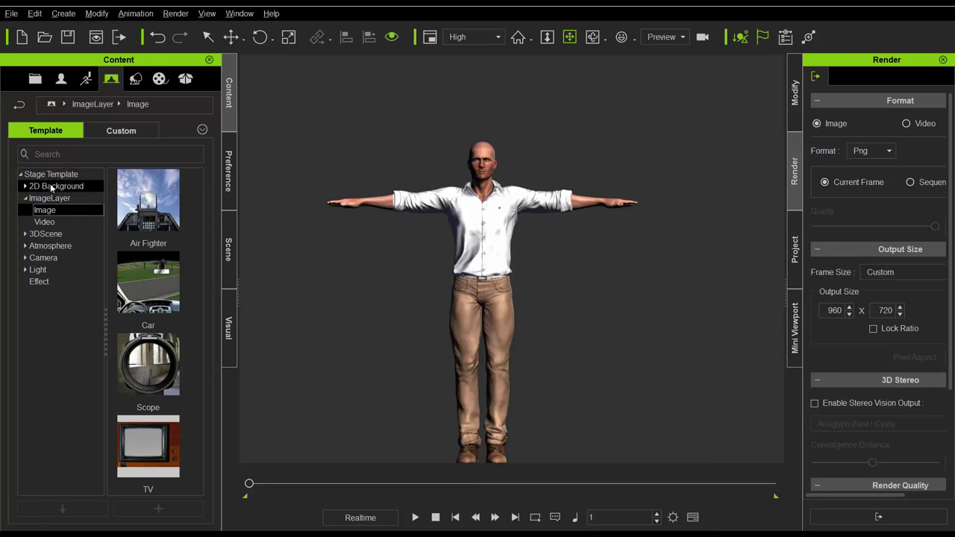
click(50, 186)
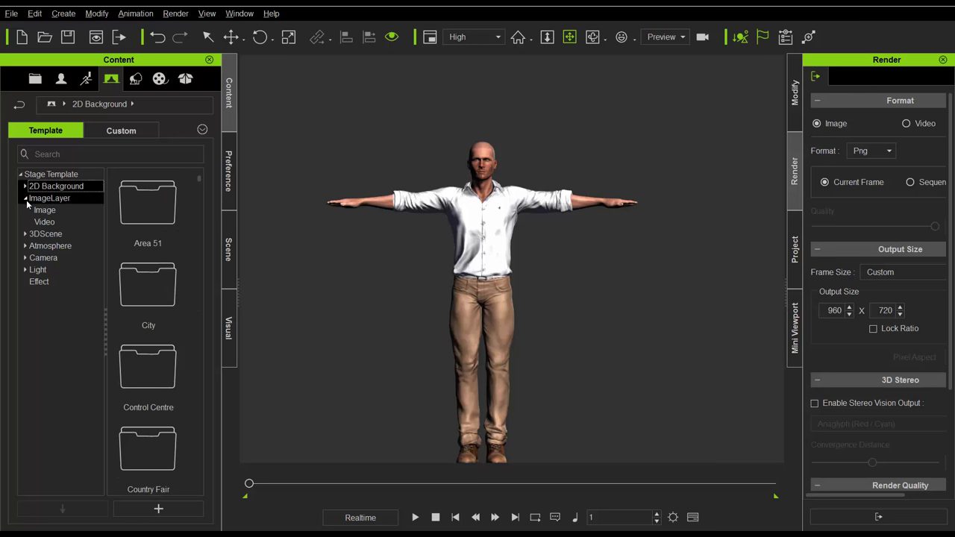
click(25, 186)
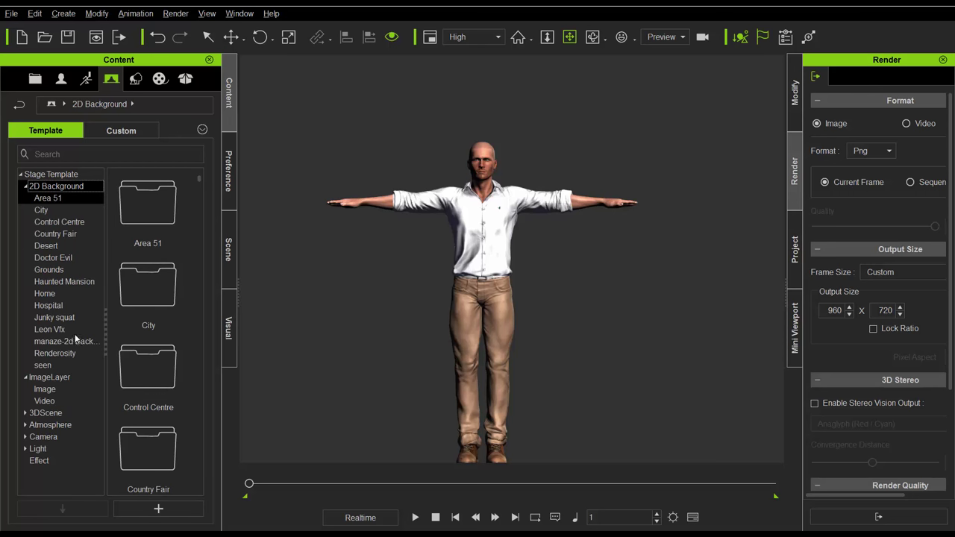
click(50, 329)
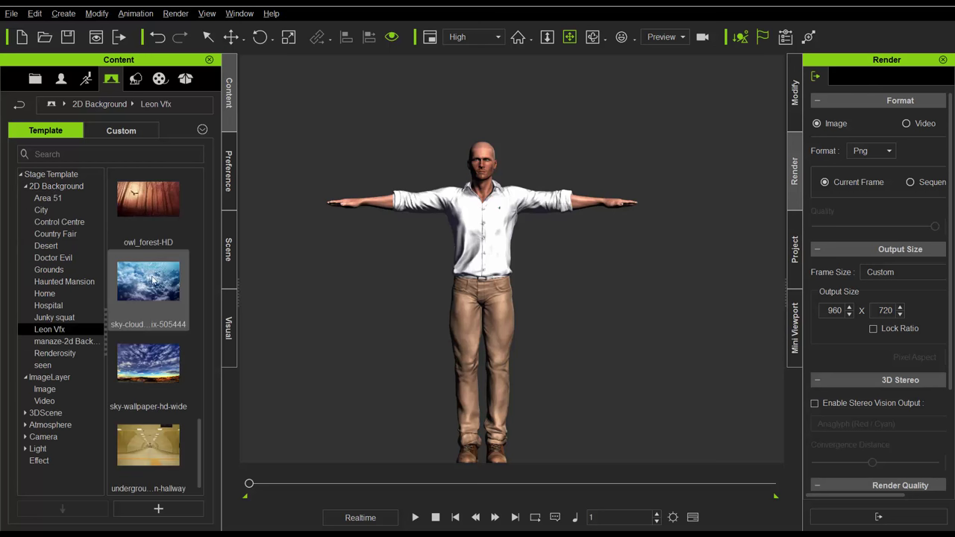
Step: Apply the blue sky-cloud background image to the avatar's shirt and inspect it from the side
click(153, 280)
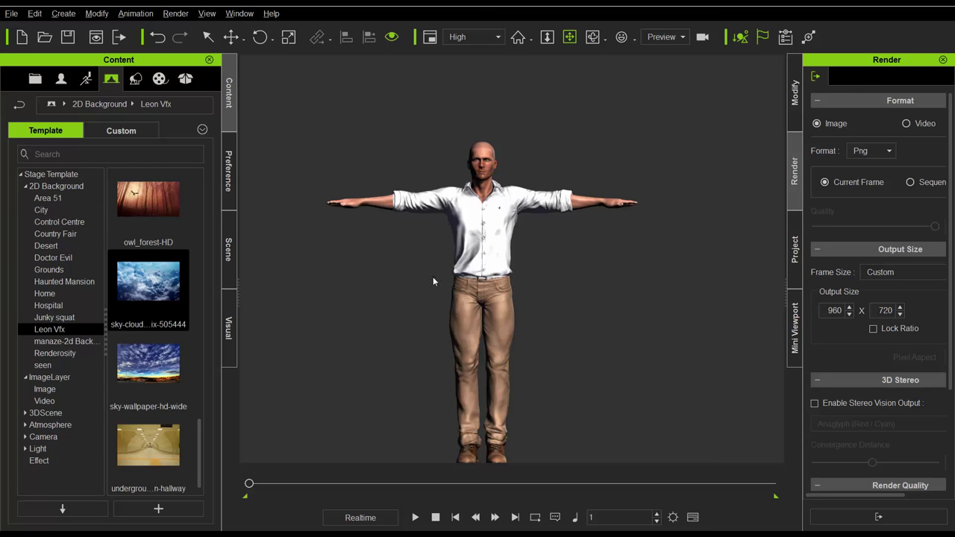
drag(432, 281, 482, 246)
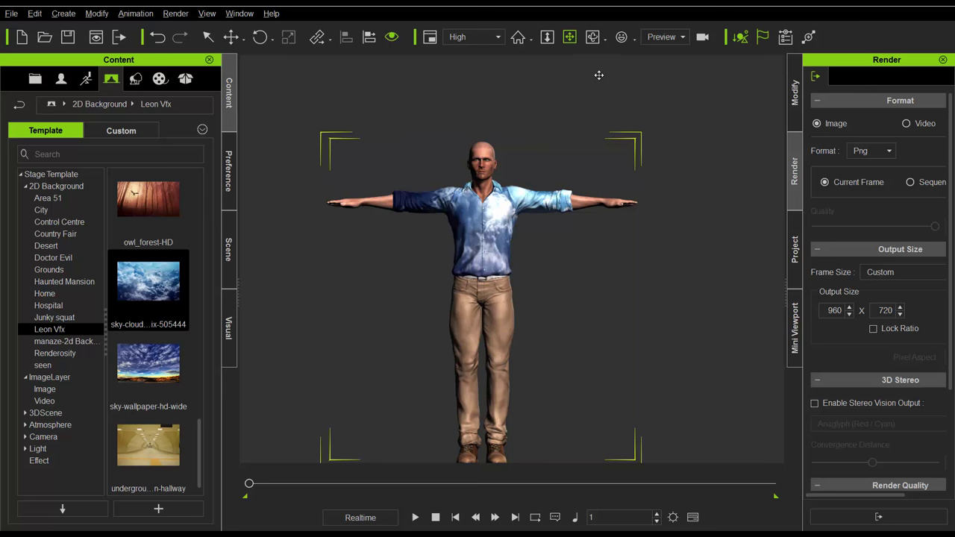
click(594, 39)
drag(421, 264, 241, 239)
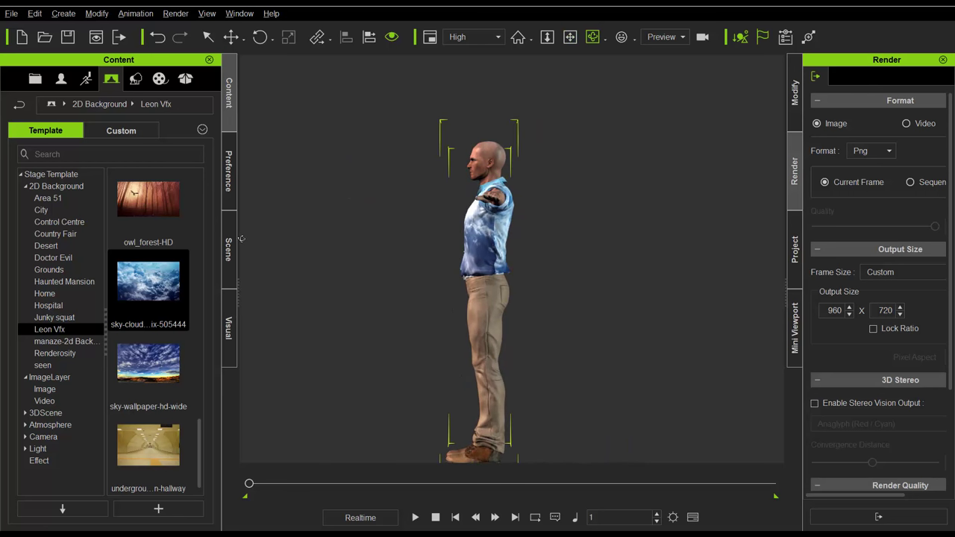
drag(546, 272, 635, 270)
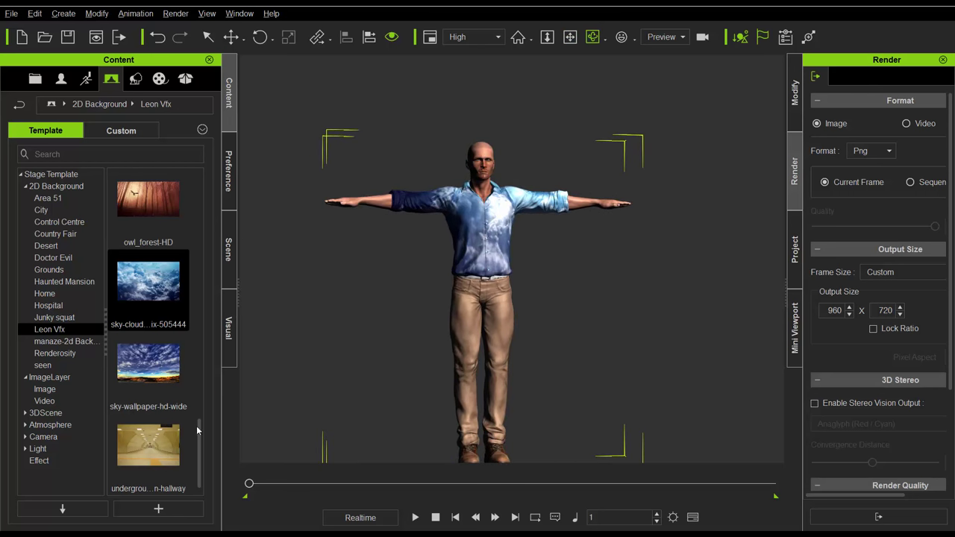
Step: Apply the owl_forest-HD background image to the avatar's trousers and bring the whole figure into view
click(148, 279)
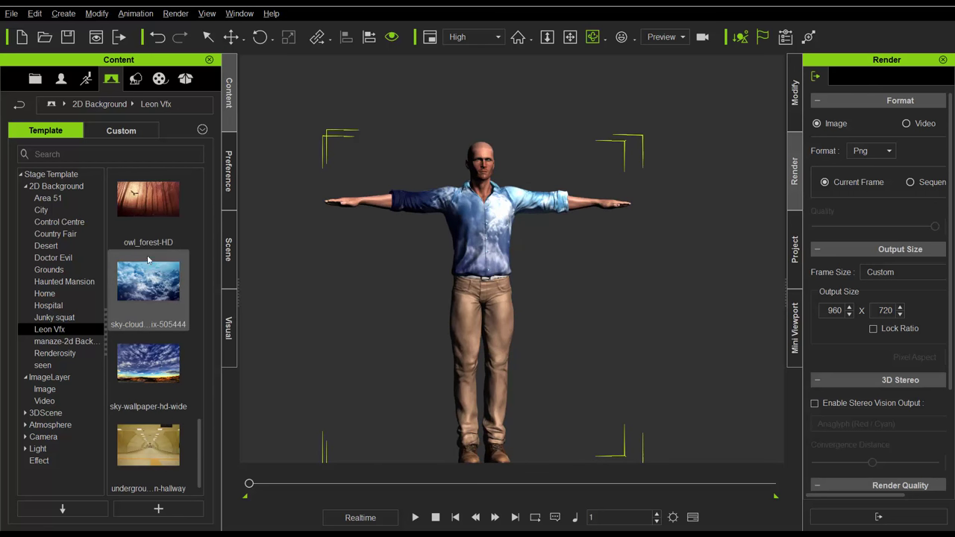
drag(148, 212, 492, 391)
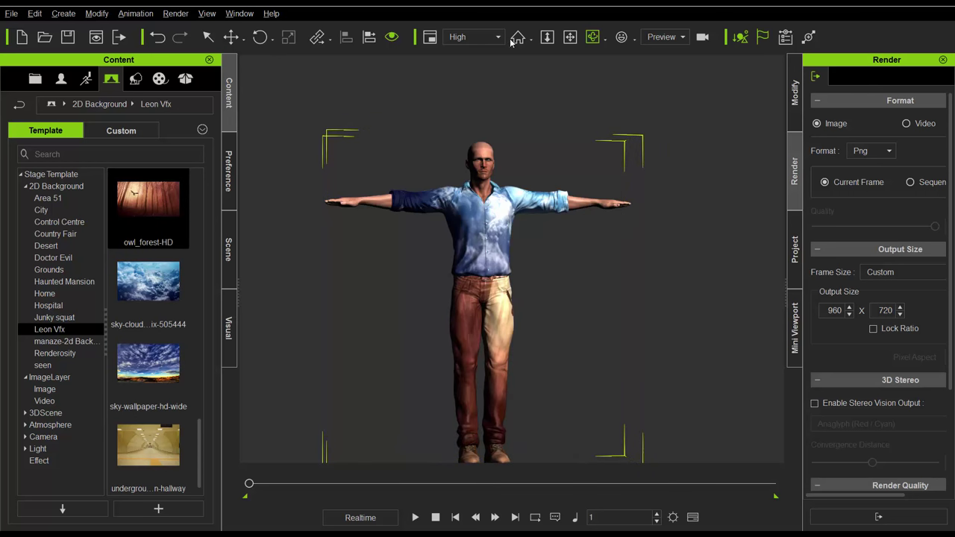
click(570, 37)
drag(534, 339, 497, 96)
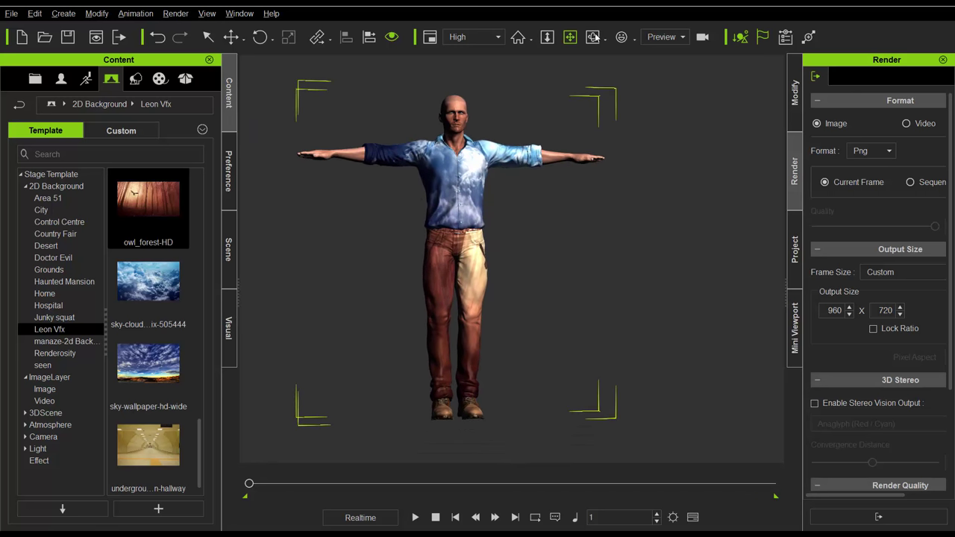
Step: Examine the owl_forest-HD texture on the trousers from an angle and close up at the thigh
key(Escape)
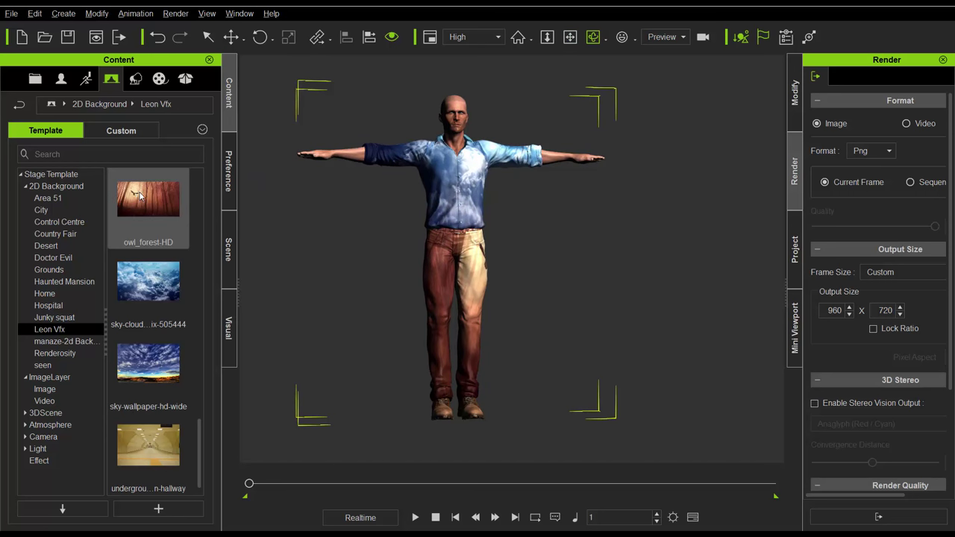
drag(155, 199, 490, 273)
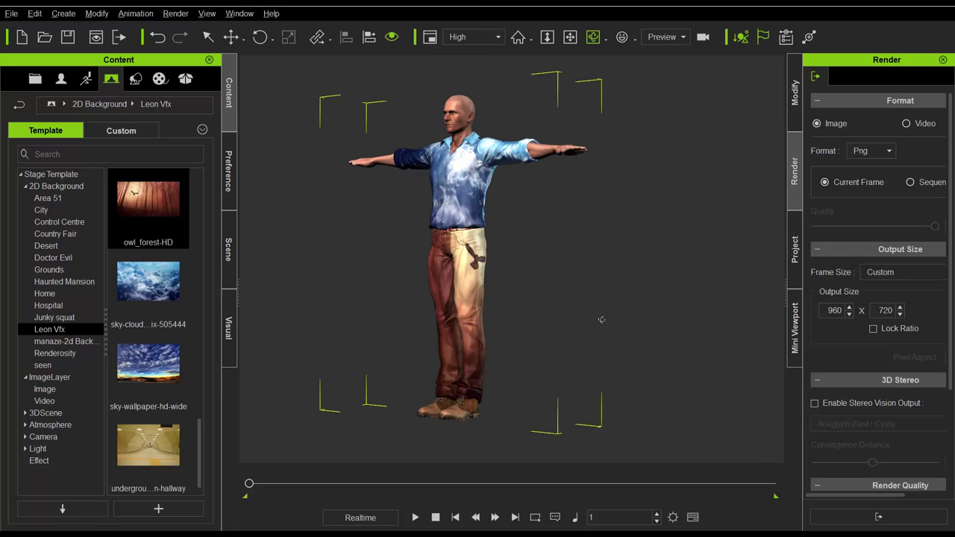
scroll(552, 321, up, 5)
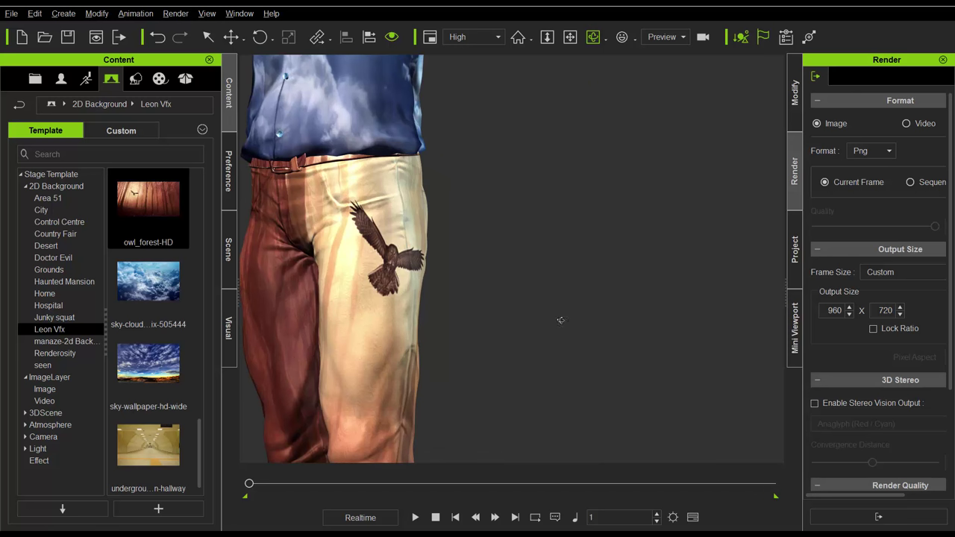
scroll(481, 338, down, 3)
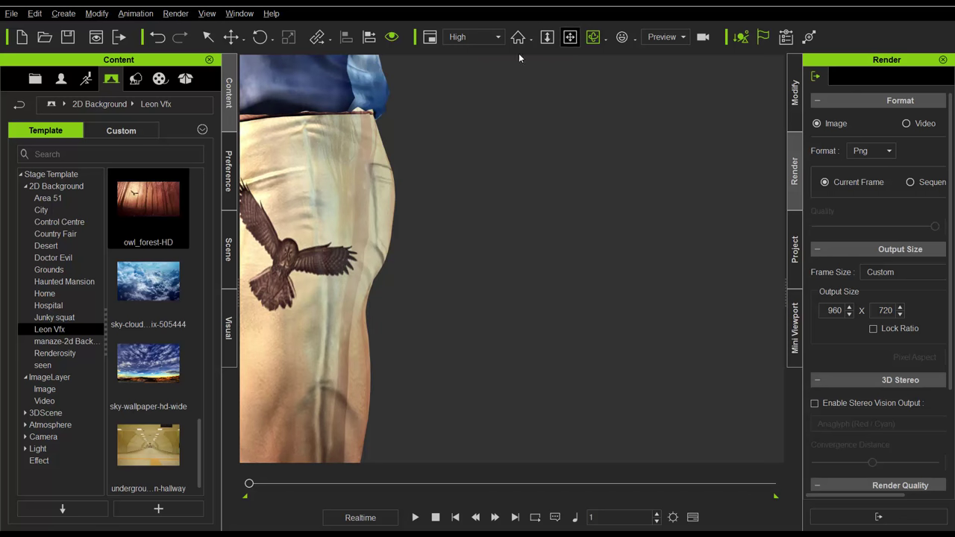
click(569, 37)
drag(398, 205, 522, 216)
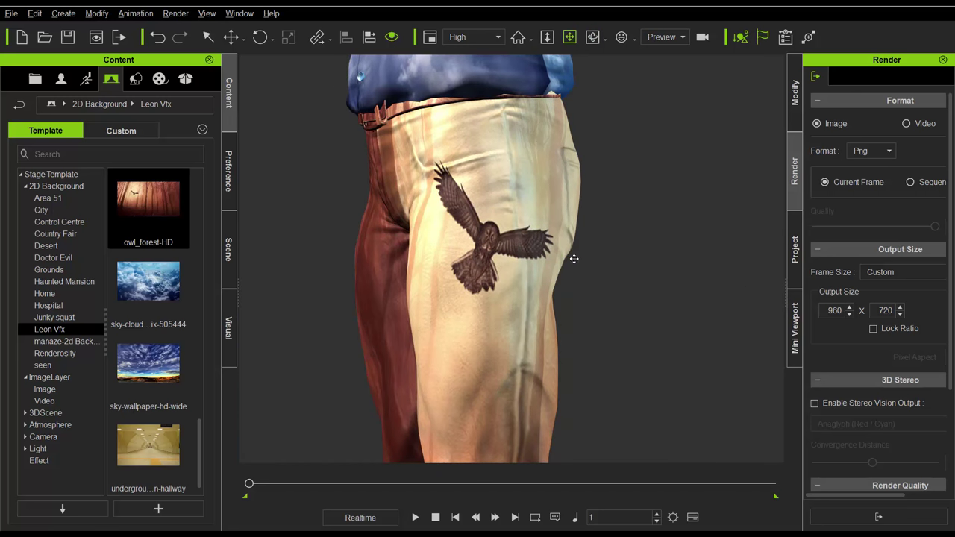
scroll(579, 261, down, 5)
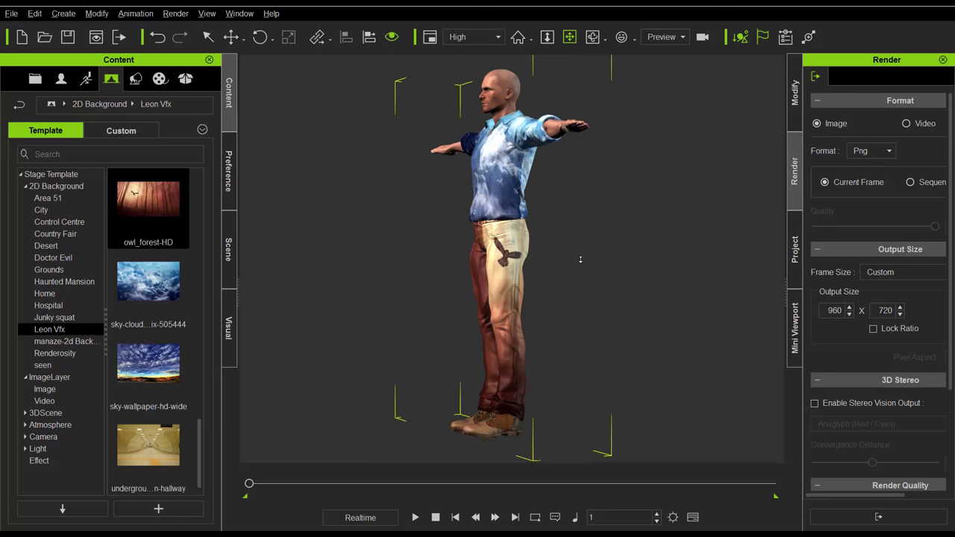
scroll(580, 260, down, 1)
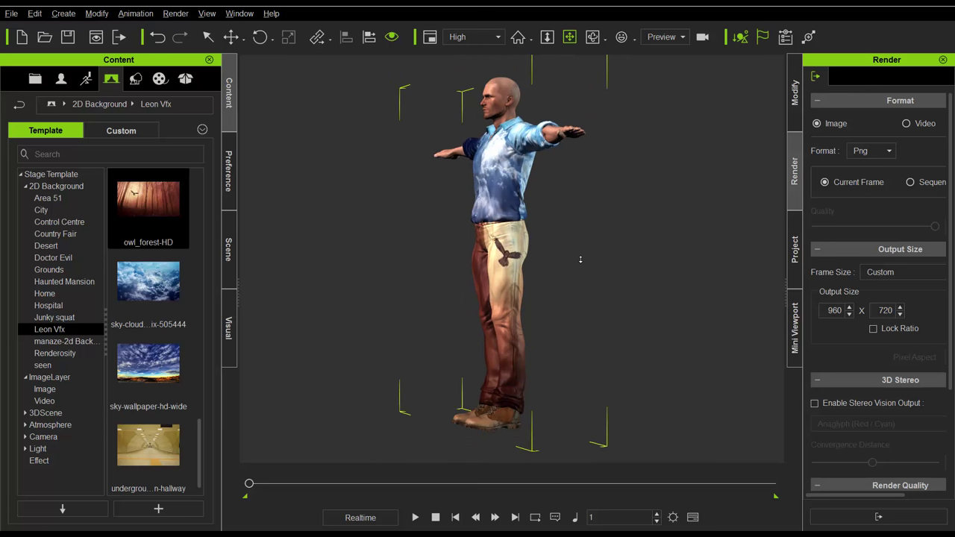
Step: Open the Male folder of the G6 MotionPlus animation templates, with the avatar facing front in view
click(592, 37)
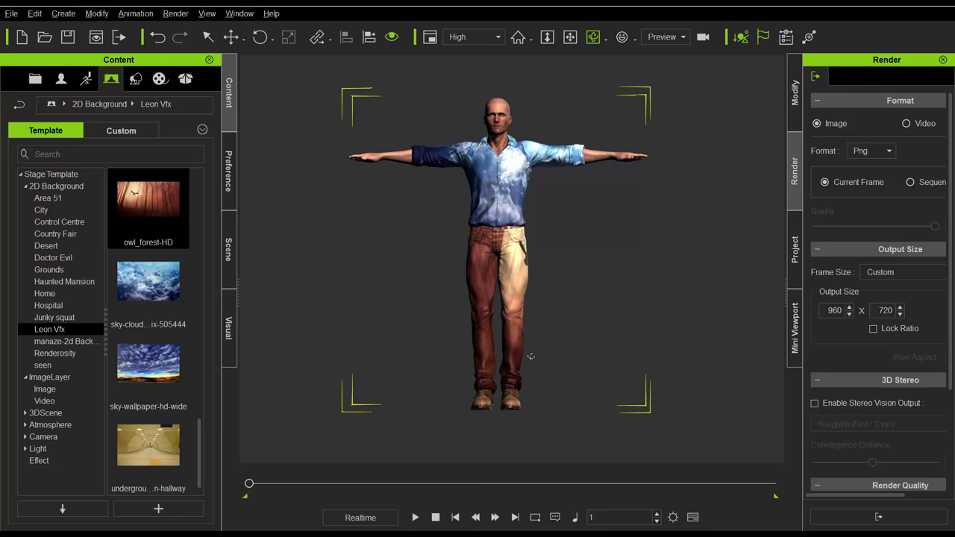
right_click(498, 197)
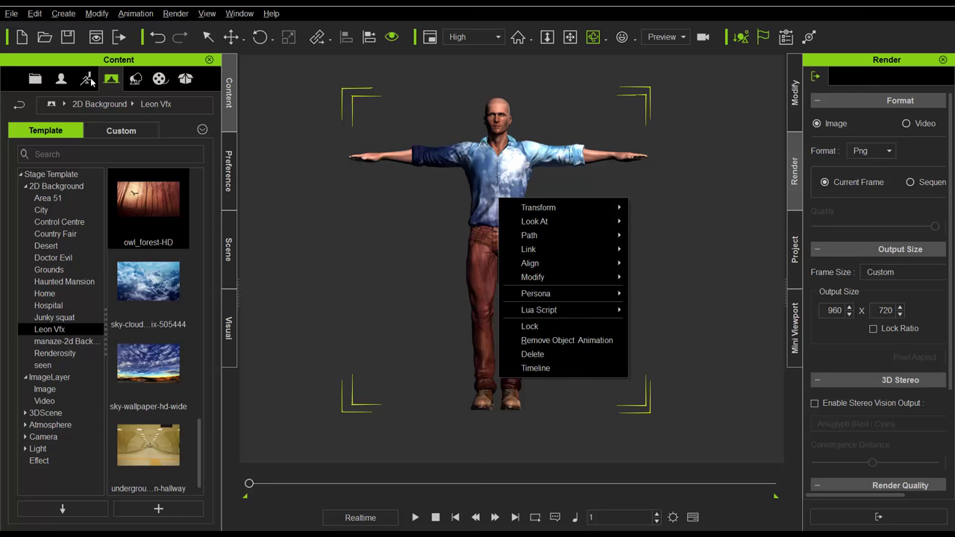
click(87, 79)
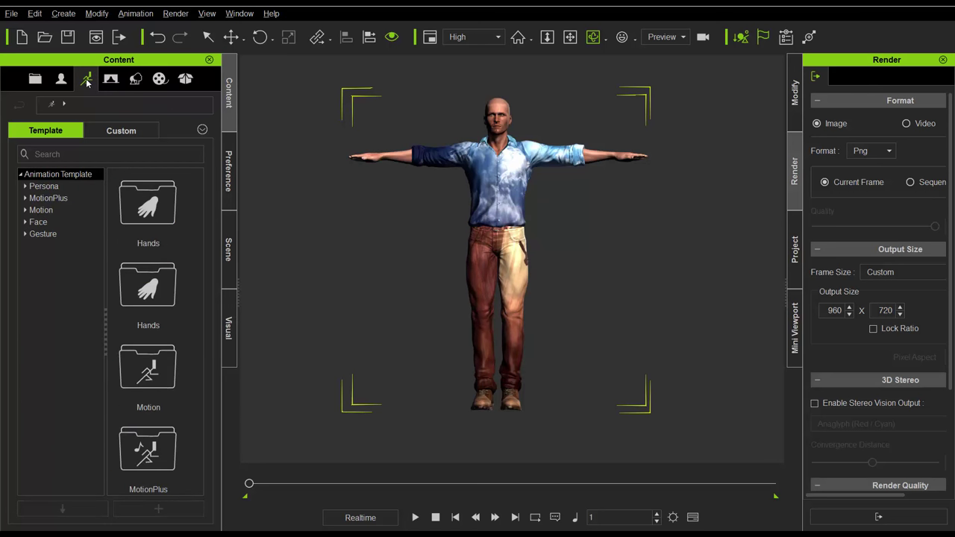
click(46, 186)
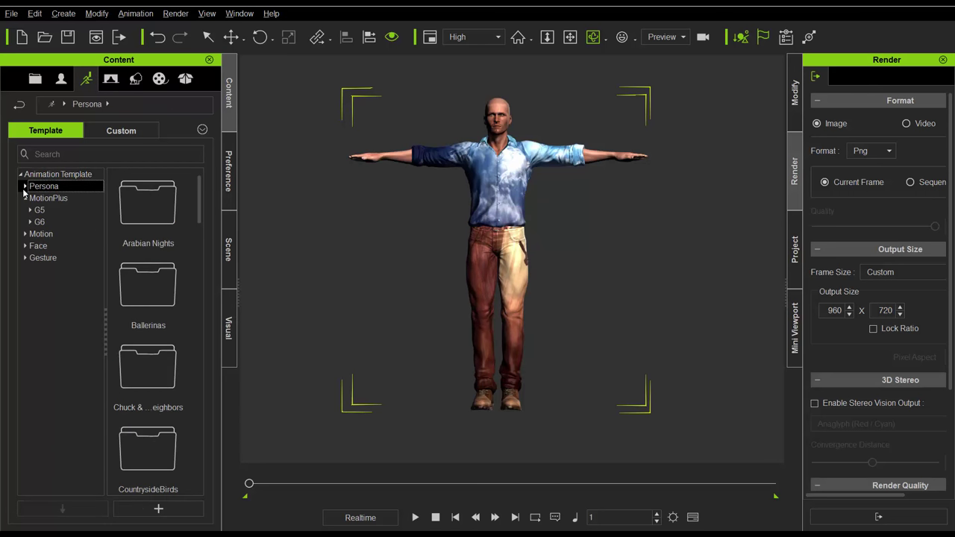
click(40, 222)
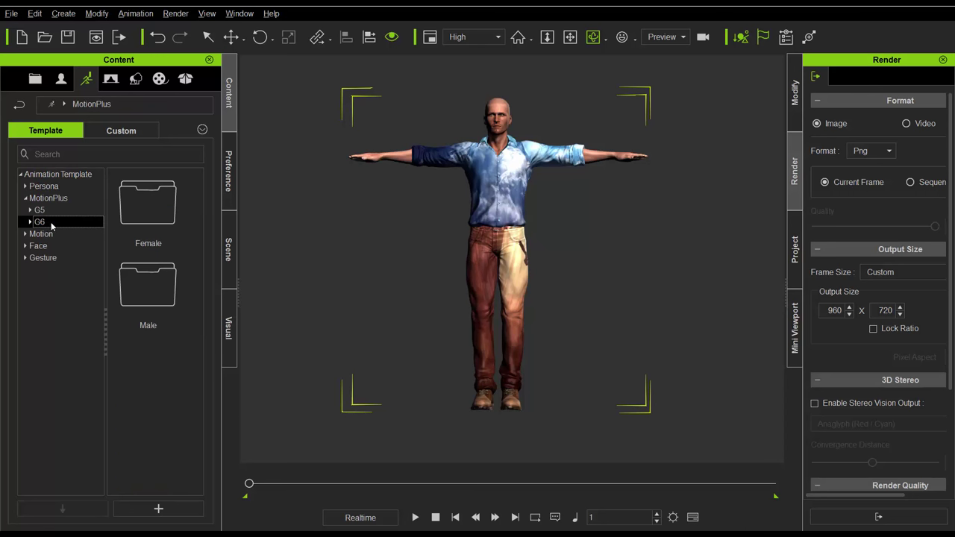
double_click(137, 289)
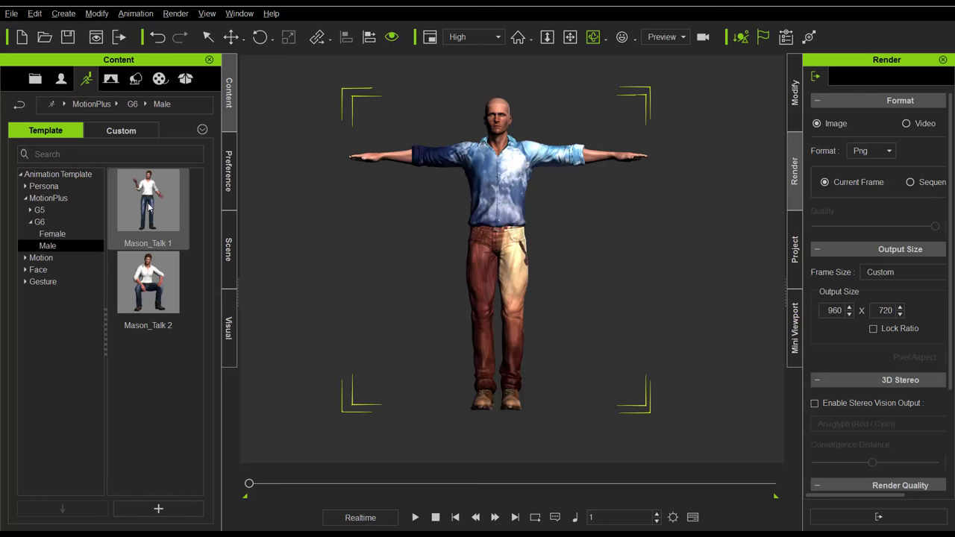
Step: Apply the Mason_Talk 1 motion to the standing avatar and play it back
drag(149, 207, 506, 266)
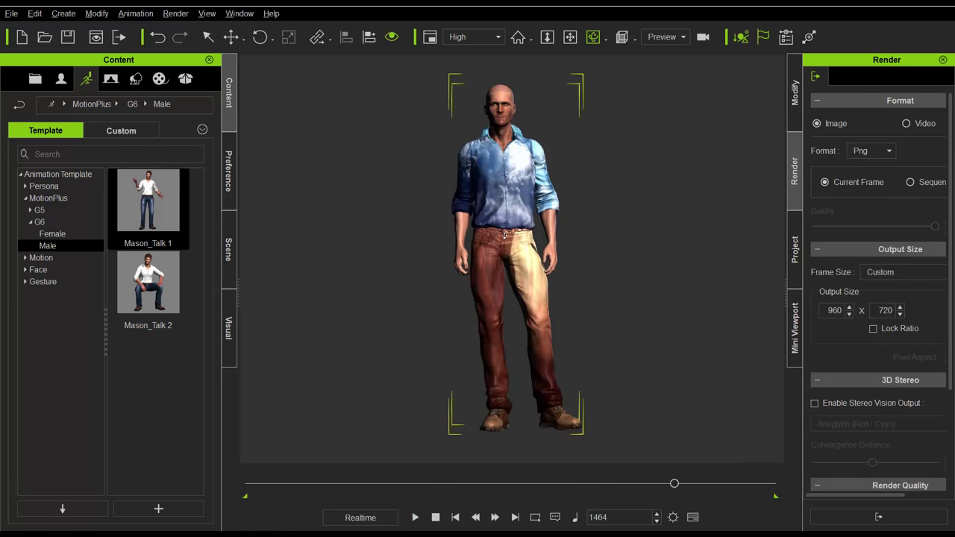
click(414, 518)
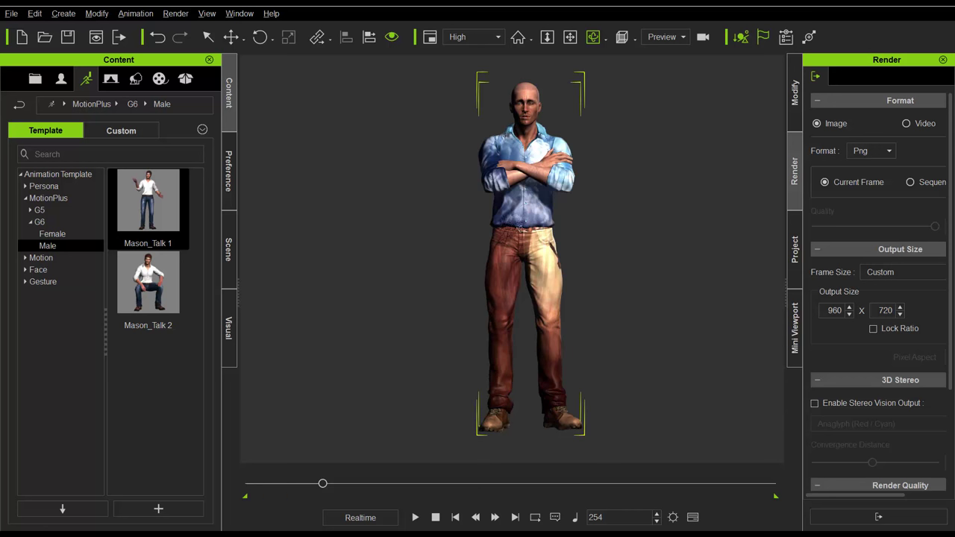
scroll(503, 229, down, 3)
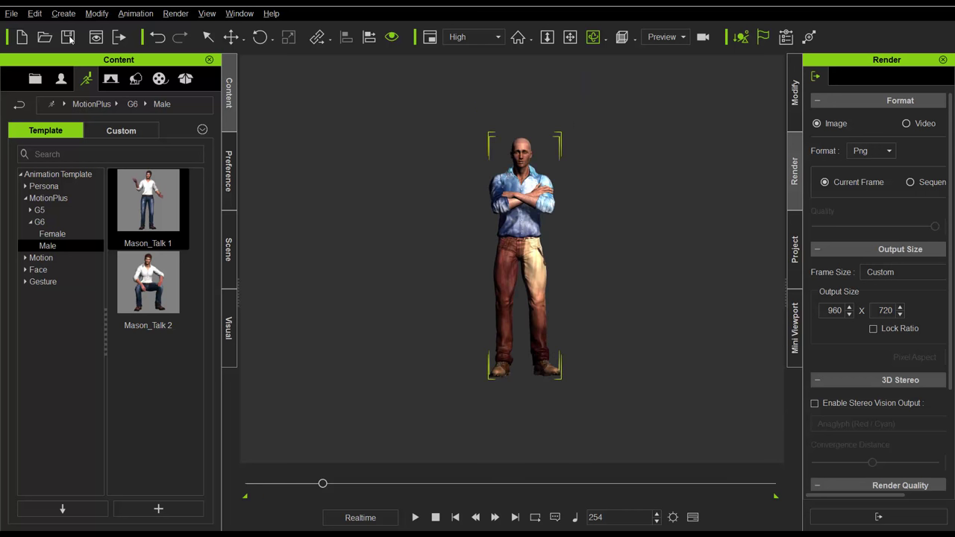
Step: Add a primitive box to the scene
click(63, 14)
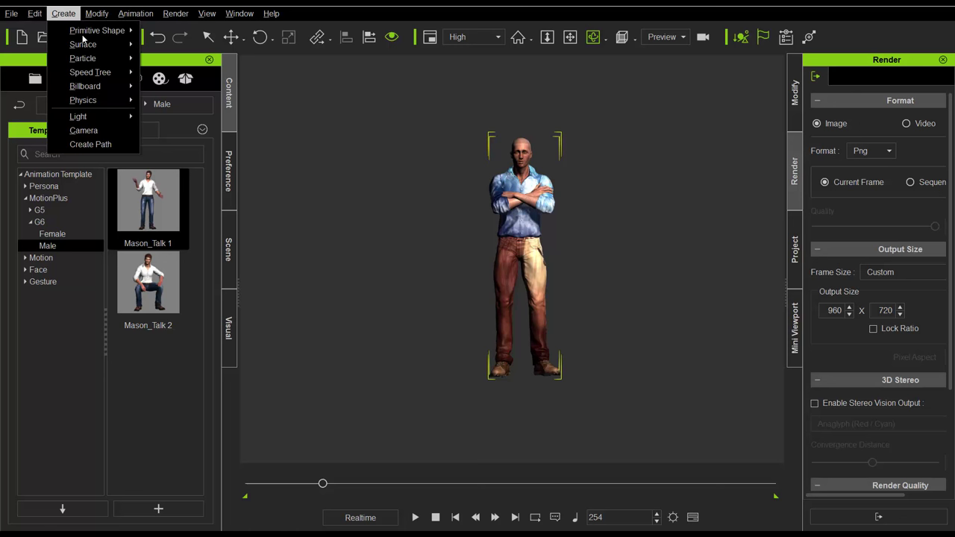
mouse_move(102, 35)
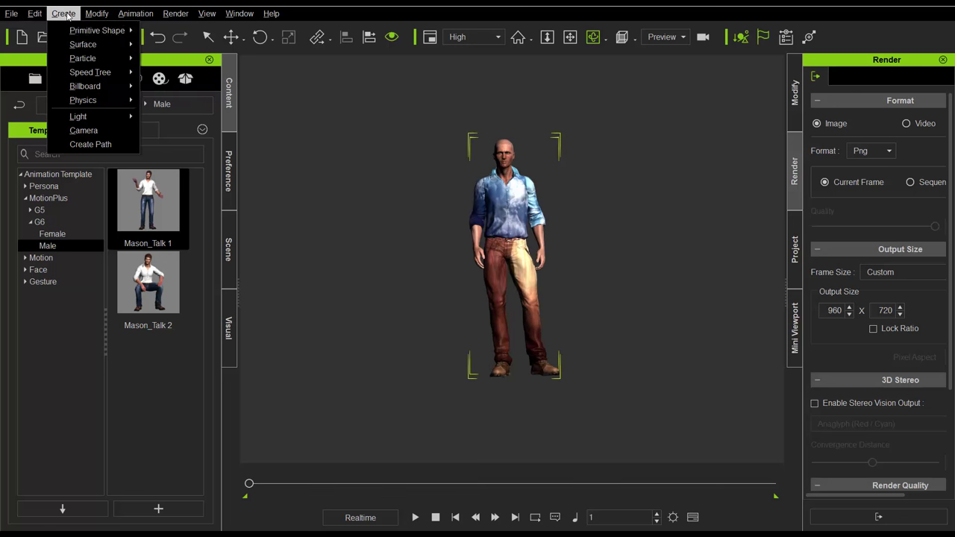
click(63, 13)
click(63, 14)
mouse_move(83, 35)
click(165, 35)
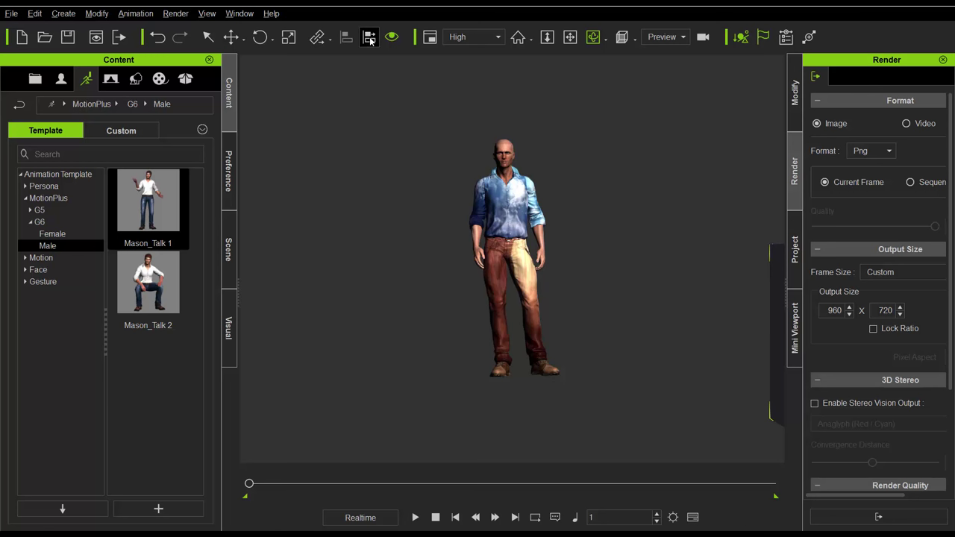
Step: Align the box to the avatar on the X and Y axes, using the pivot
click(369, 38)
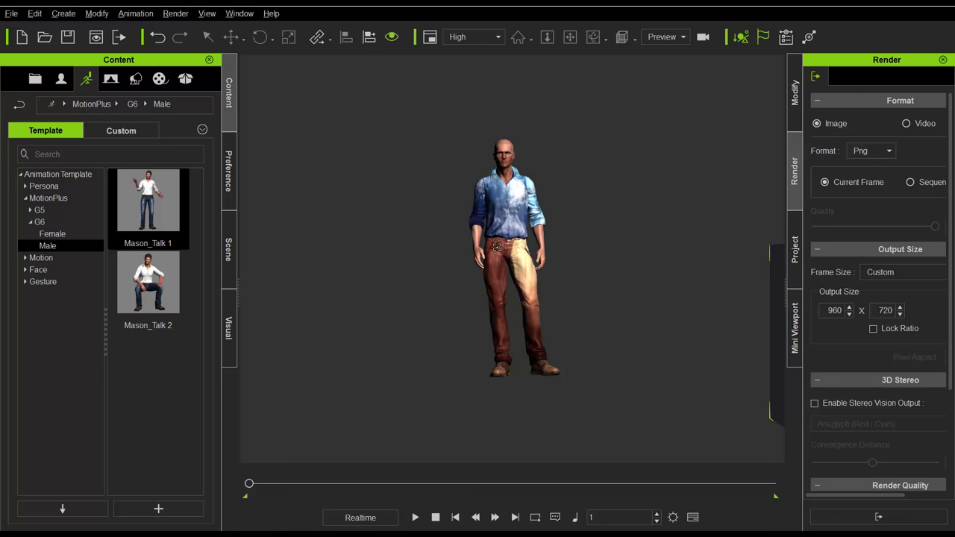
click(503, 244)
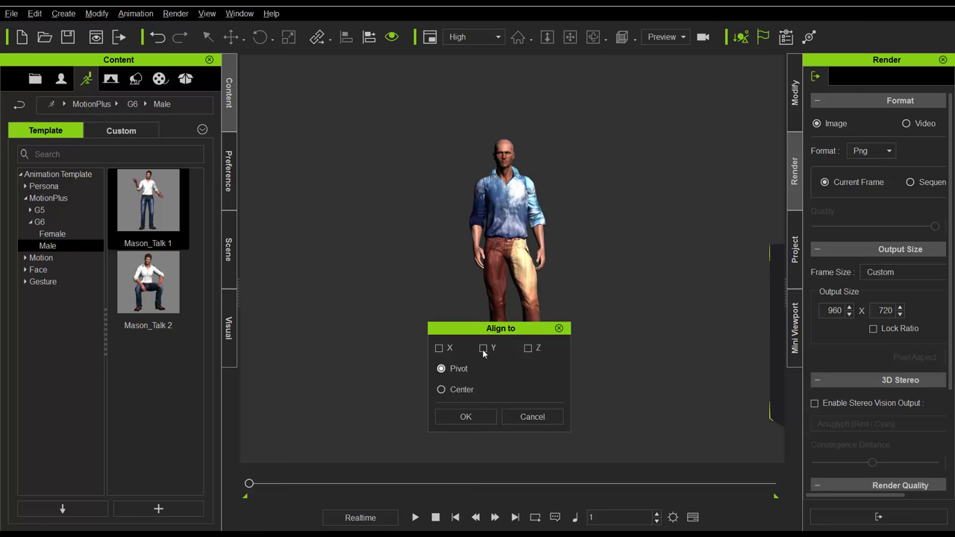
click(484, 347)
click(439, 348)
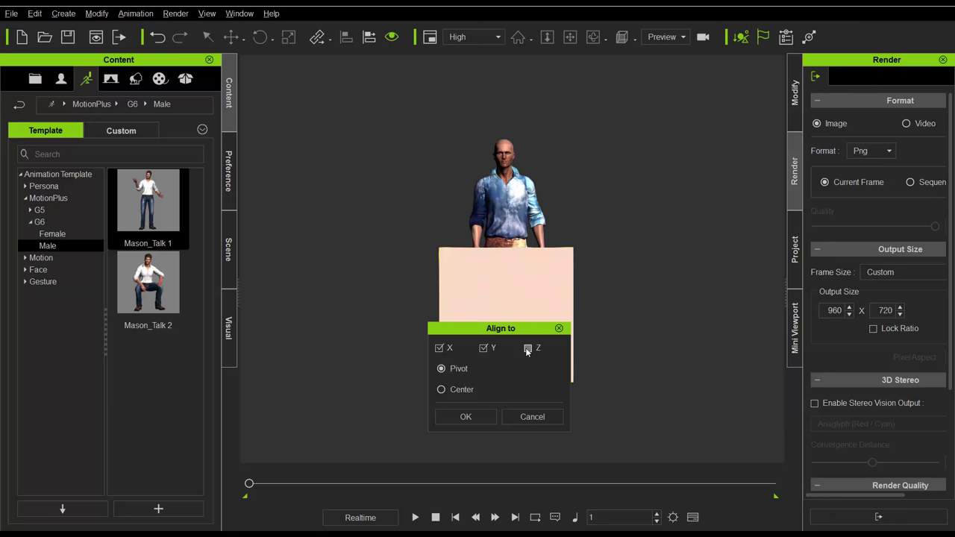
click(463, 416)
Step: Scale the box down uniformly to about half its size so it can serve as the avatar's seat
click(288, 37)
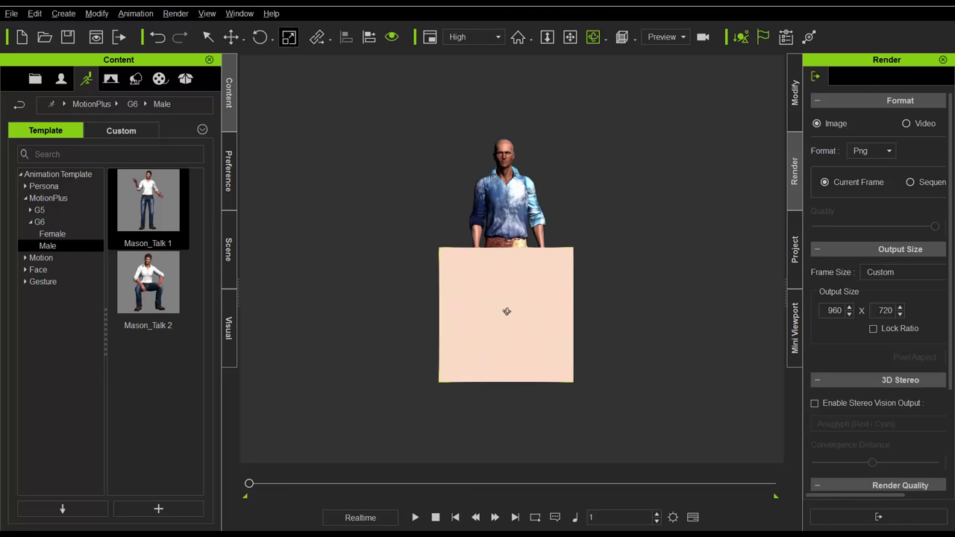
click(507, 311)
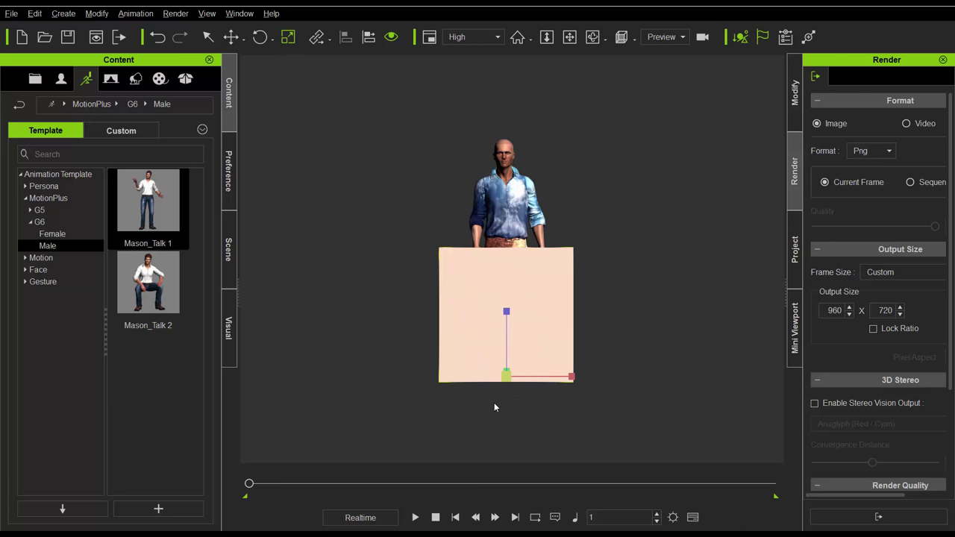
drag(507, 377, 418, 434)
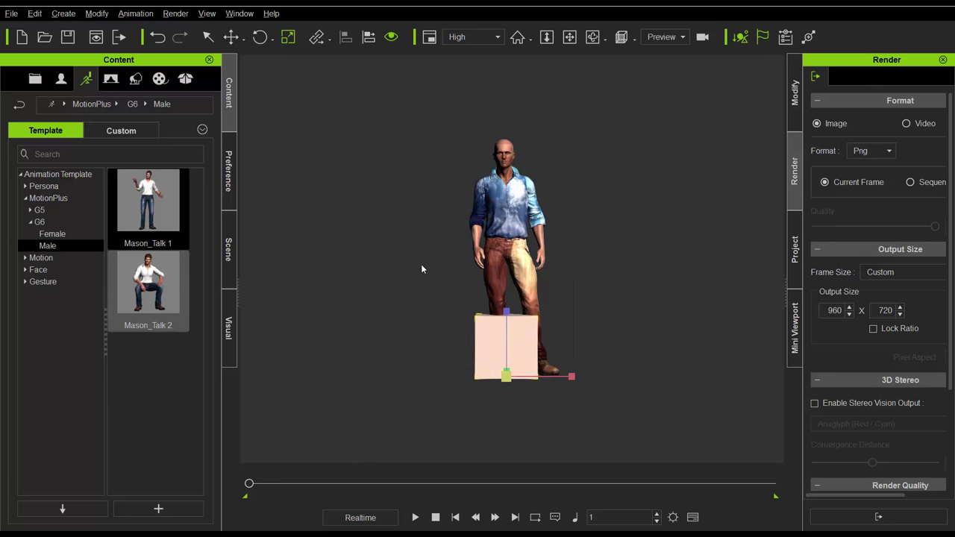
Step: Apply the seated Mason_Talk 2 motion to the avatar, accept overwriting the linked clips, and return to the first frame
drag(421, 268, 512, 233)
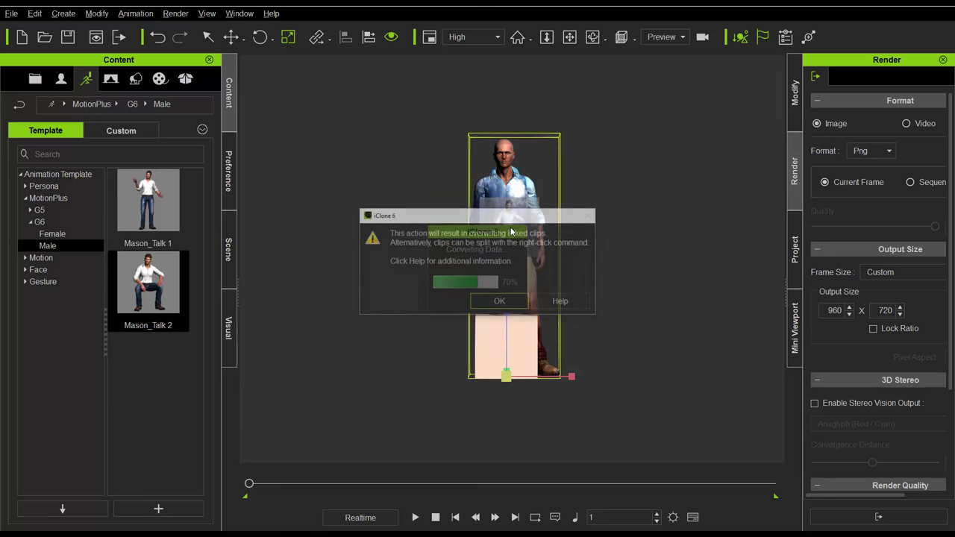
click(500, 300)
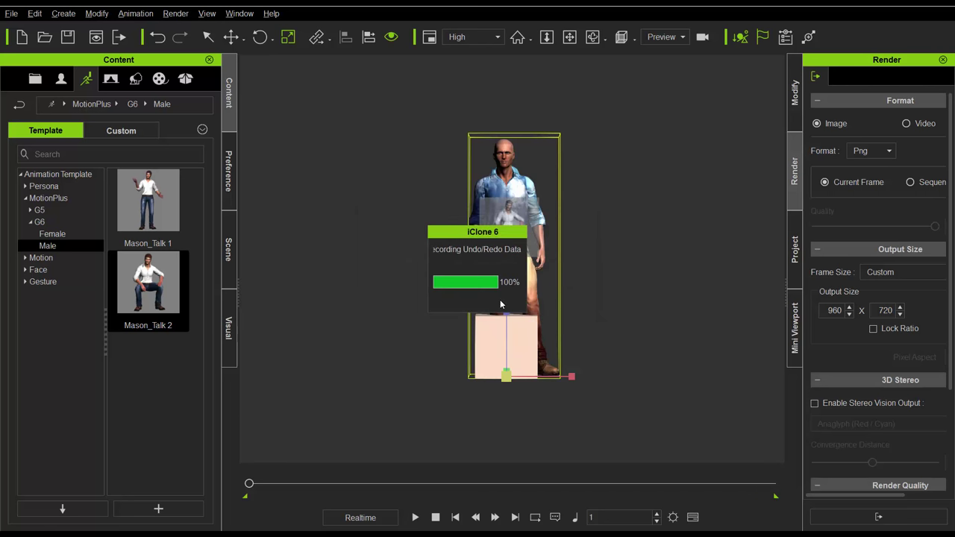
click(456, 517)
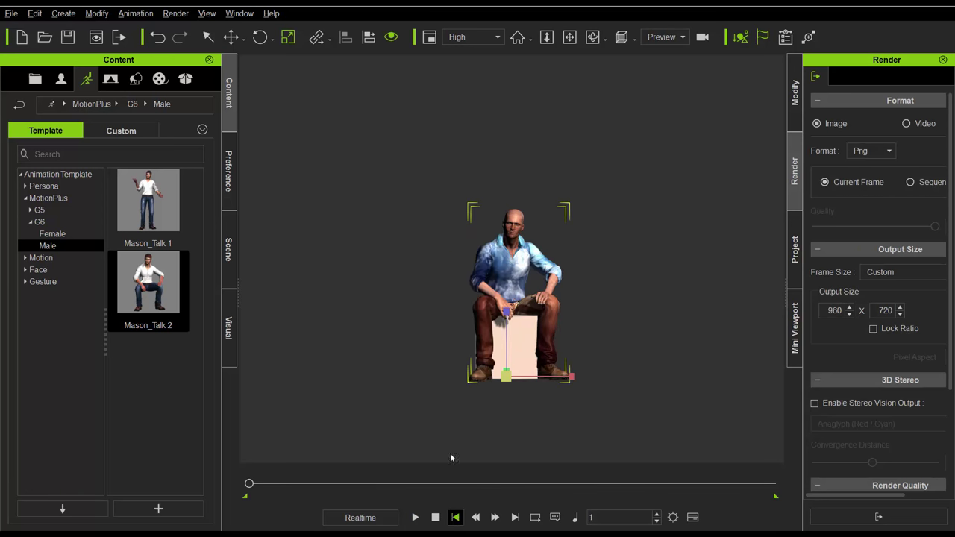
Step: Add a primitive cylinder to the scene
click(97, 14)
mouse_move(134, 15)
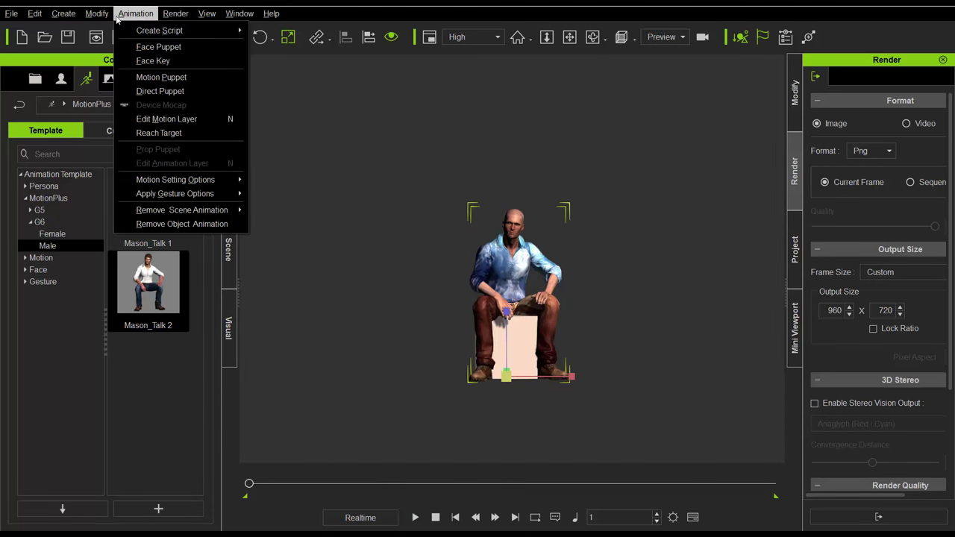
mouse_move(67, 16)
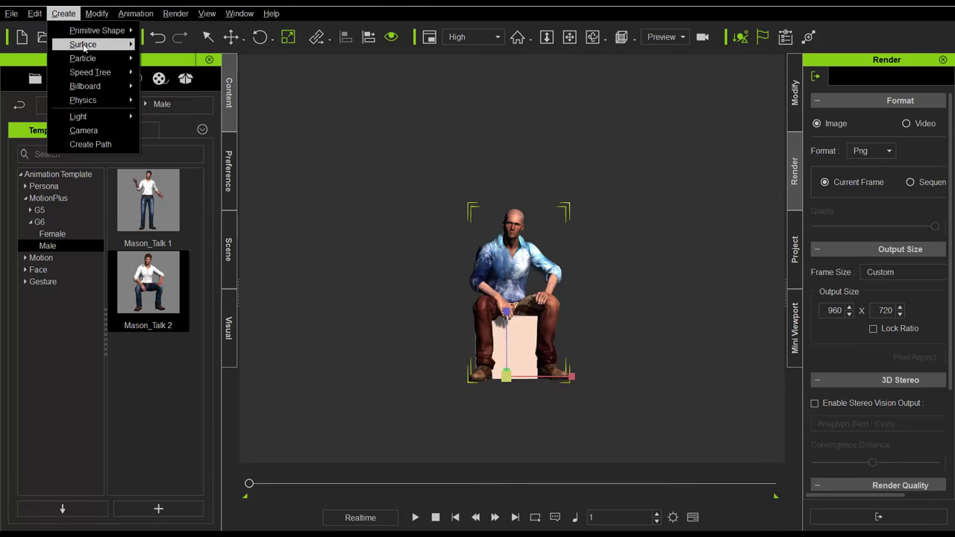
mouse_move(83, 47)
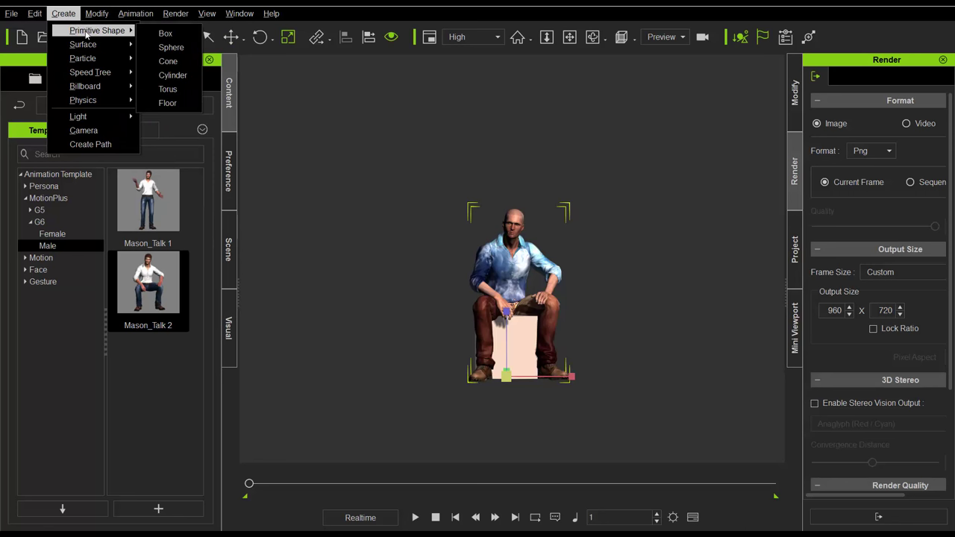
click(172, 75)
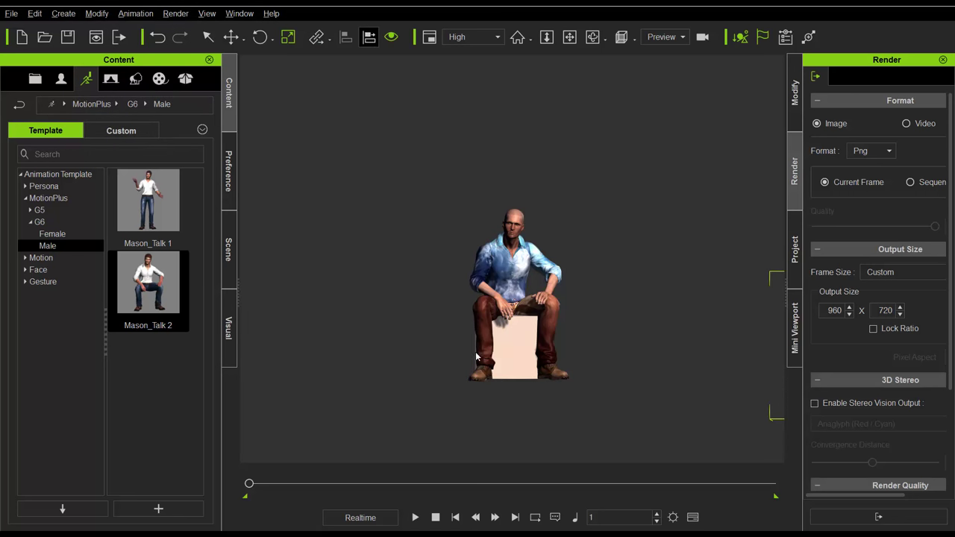
Step: Align the cylinder to the seat box on the X and Y axes by pivot, and scale it down
click(518, 339)
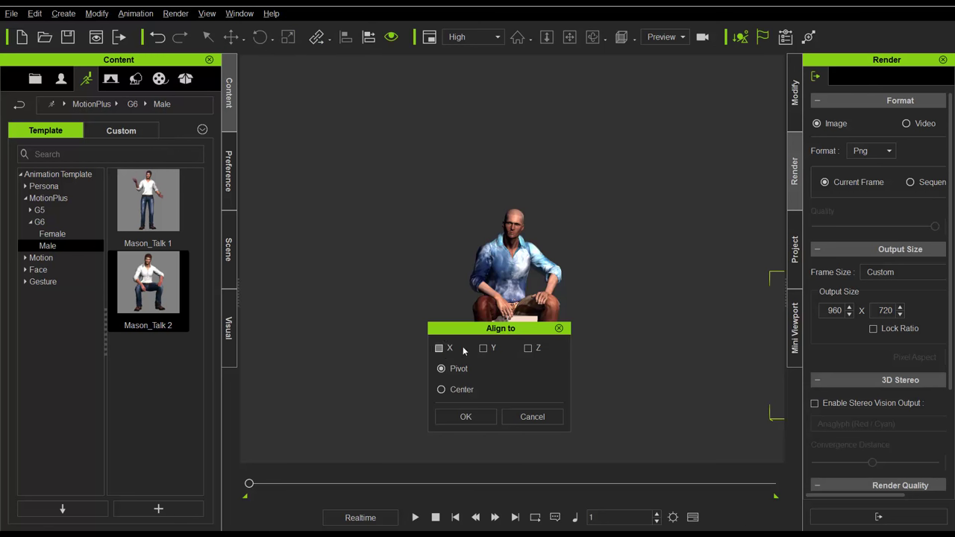
click(484, 348)
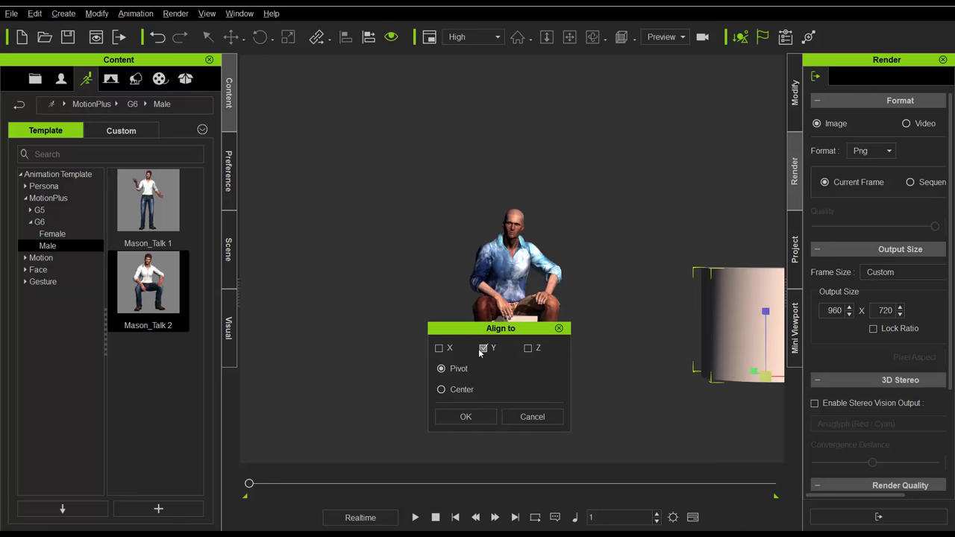
click(439, 348)
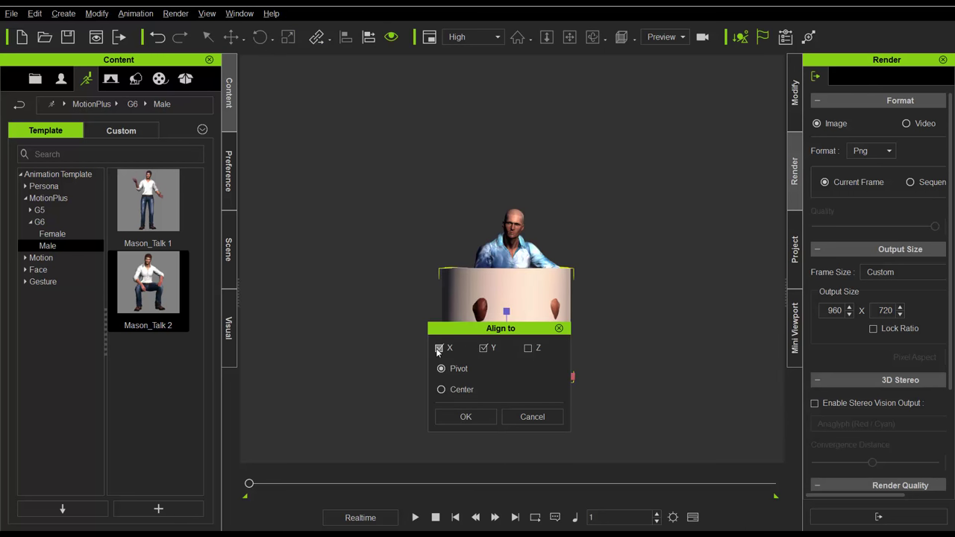
click(466, 416)
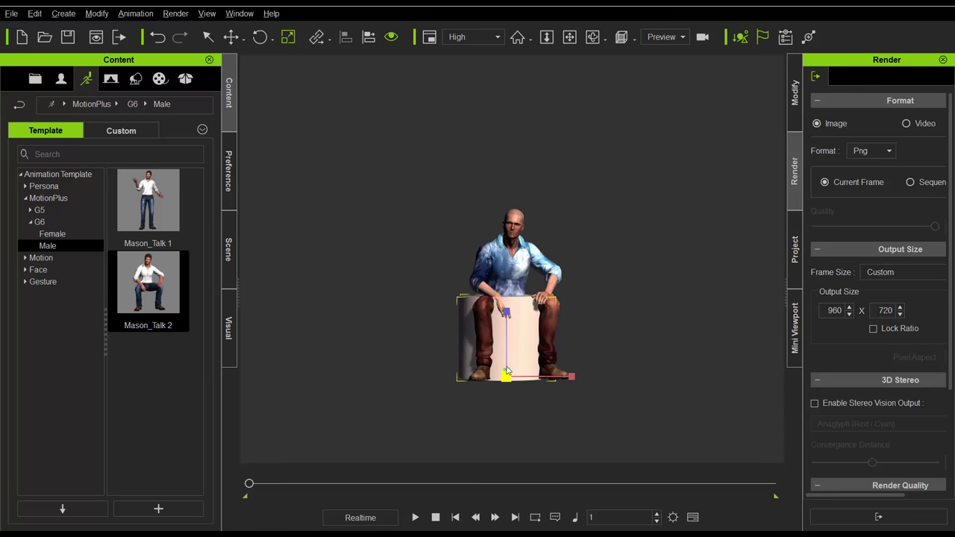
Step: Move the cylinder along X to stand beside the seat box, and scrub the motion to check the avatar's raised arm against it
click(231, 37)
drag(574, 379, 479, 377)
drag(249, 484, 297, 483)
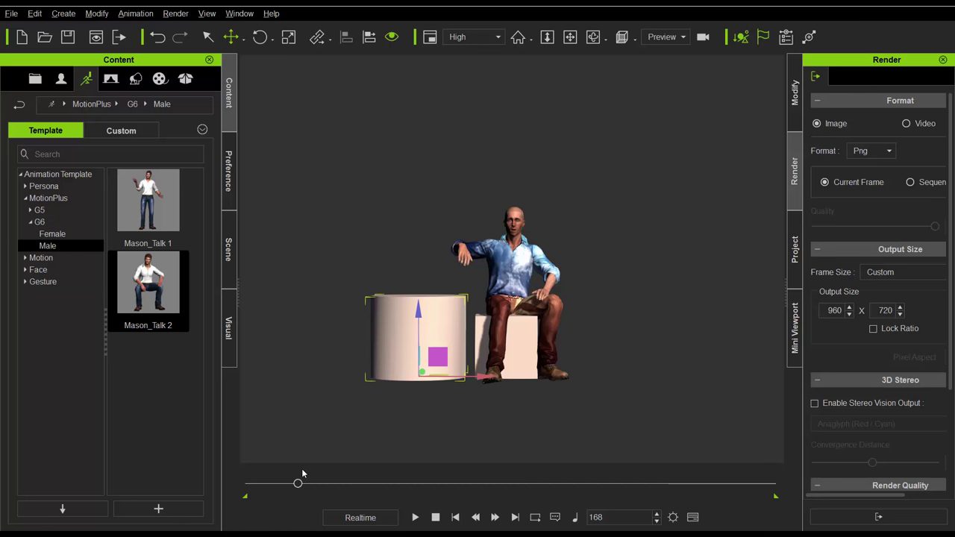
drag(297, 484, 224, 484)
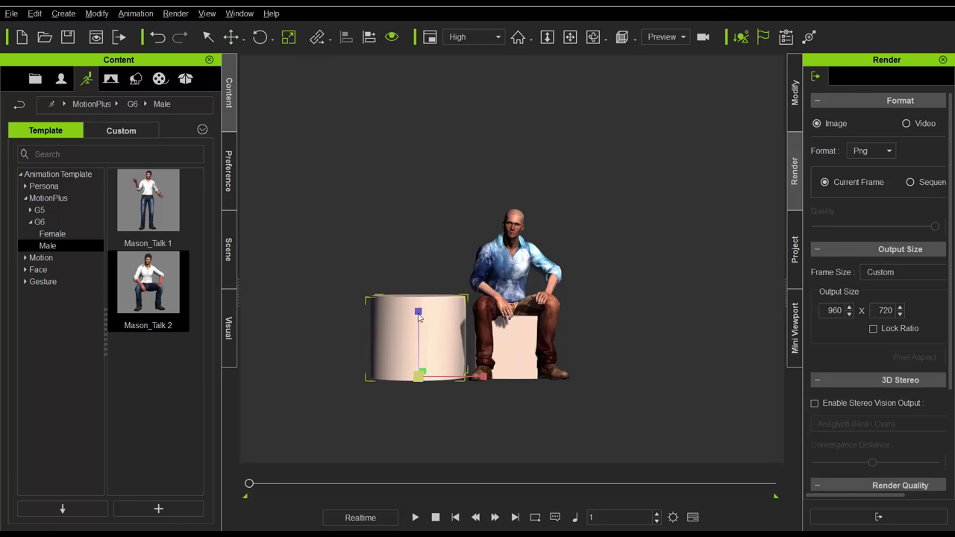
Step: Make the cylinder narrower and taller as an armrest, and move it along X close against the seated avatar
drag(418, 311, 416, 284)
drag(419, 379, 364, 399)
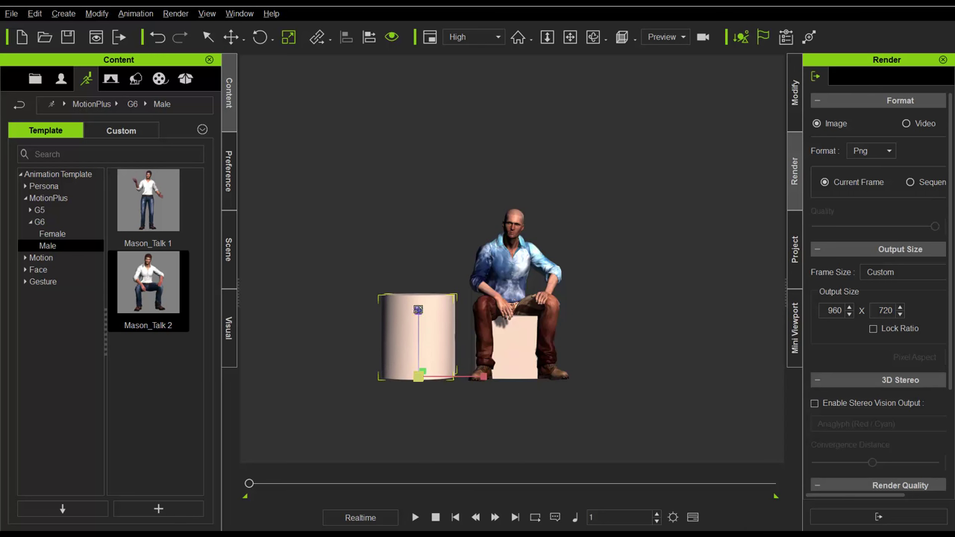
drag(417, 312, 418, 297)
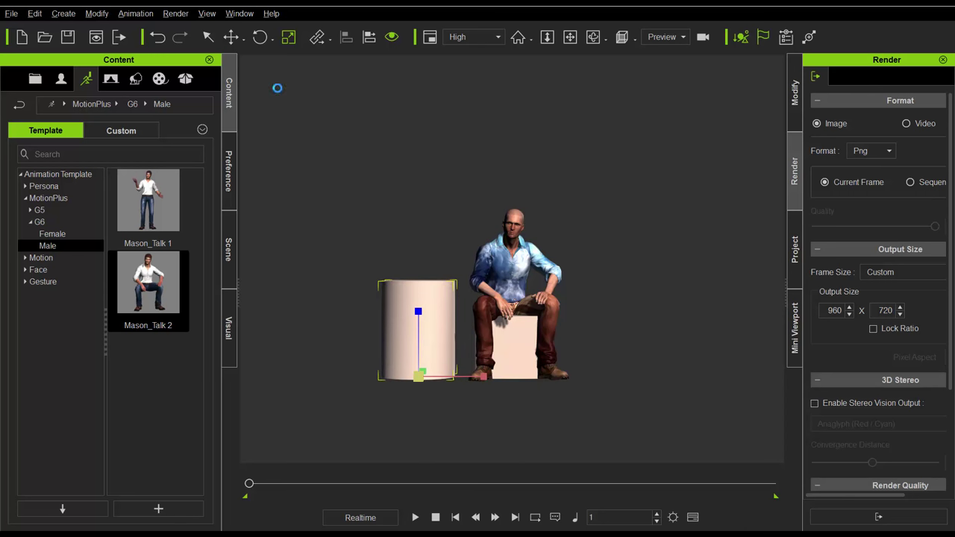
key(w)
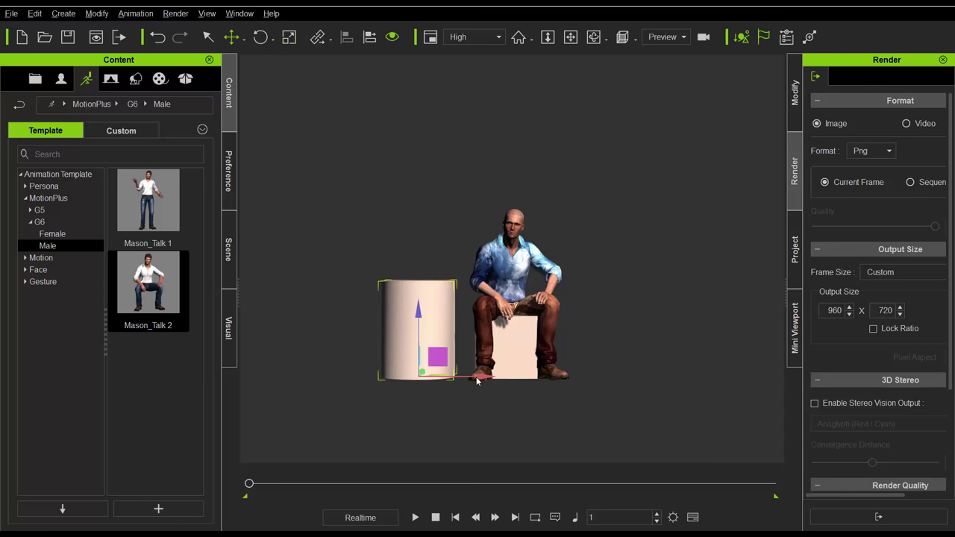
drag(482, 376, 498, 376)
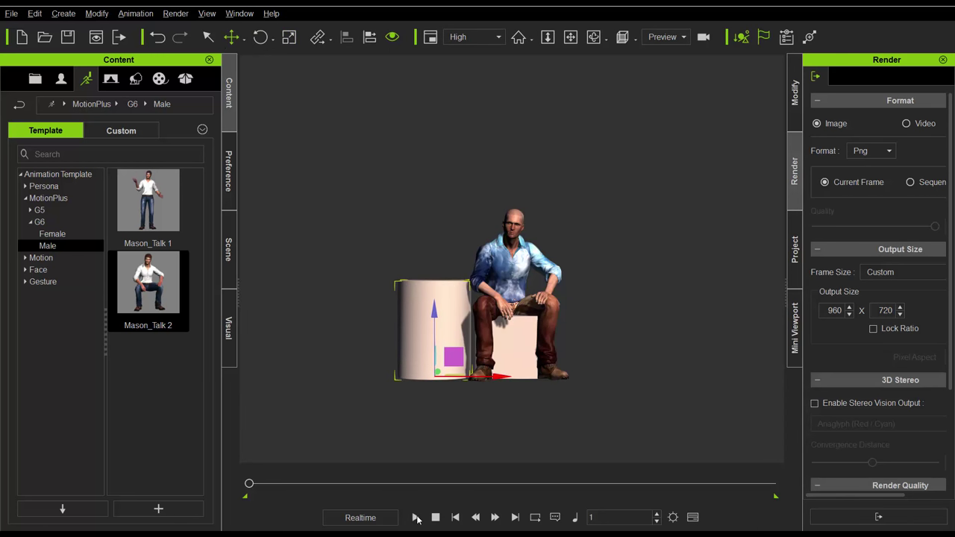
Step: Play the seated motion to compare the avatar's raised arm with the cylinder, and make the cylinder taller
click(415, 518)
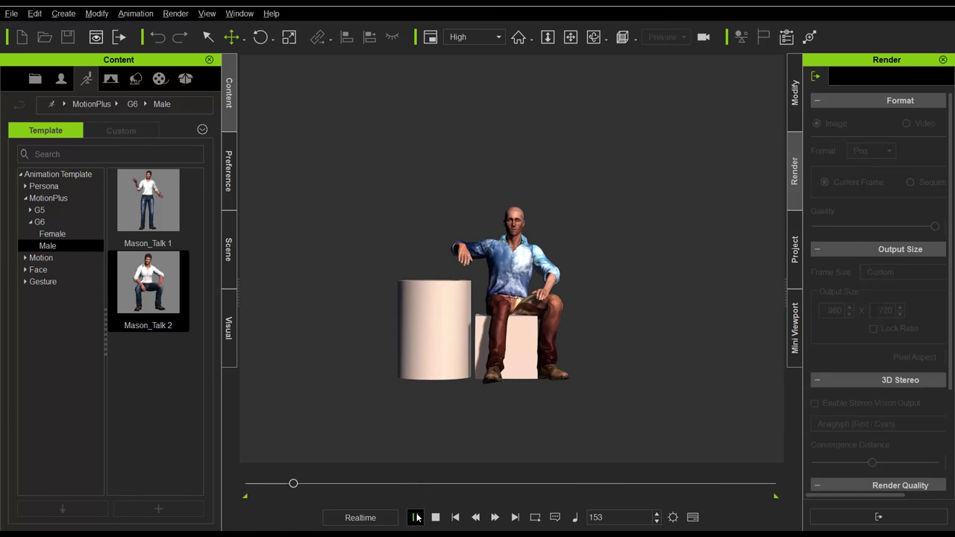
click(454, 518)
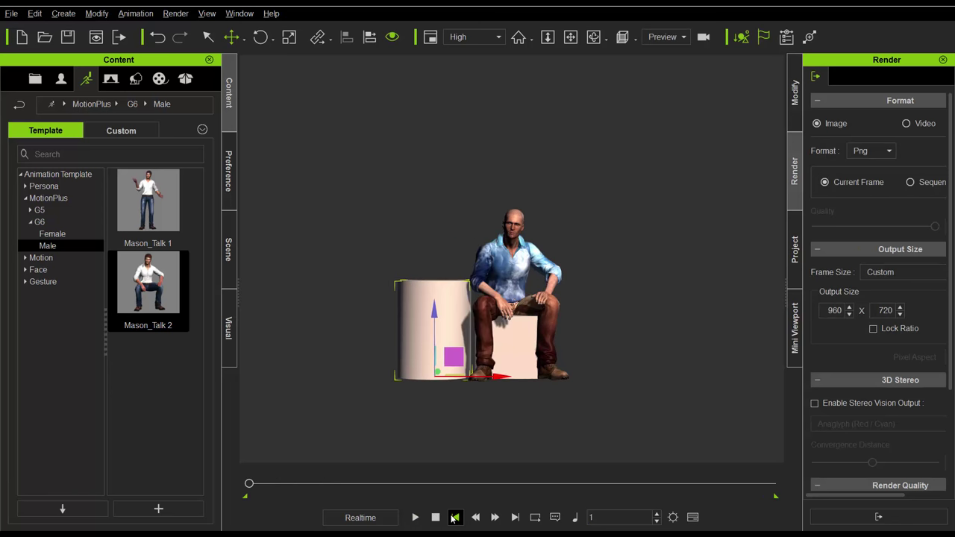
key(r)
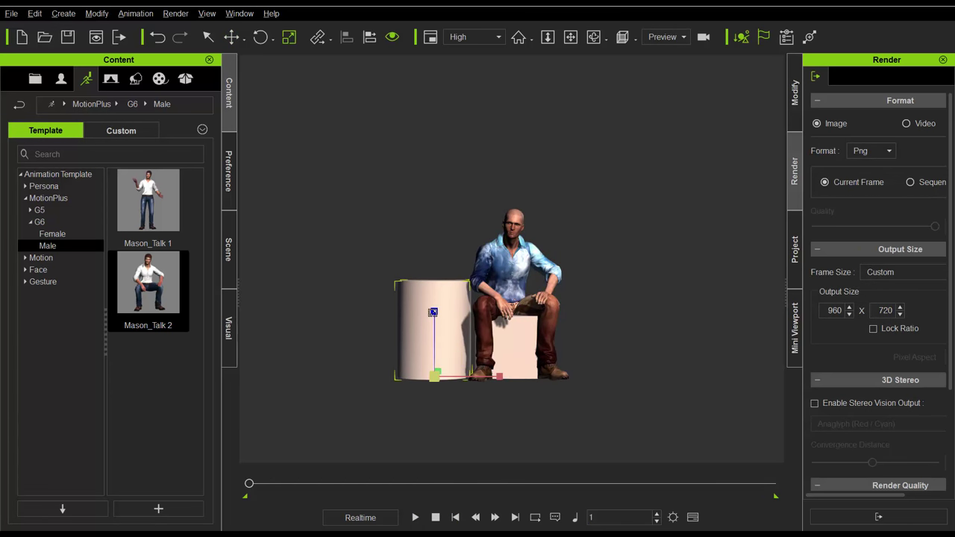
mouse_move(433, 312)
mouse_down()
mouse_move(438, 290)
mouse_move(435, 299)
mouse_up()
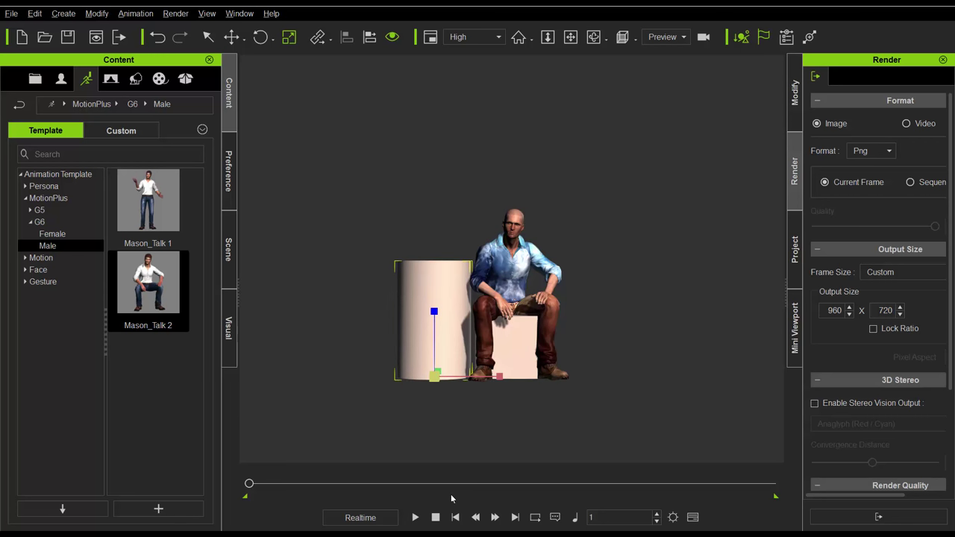
Step: Shift the cylinder back along Y beside the avatar, and replay the motion to check how the arm rests on it
click(415, 520)
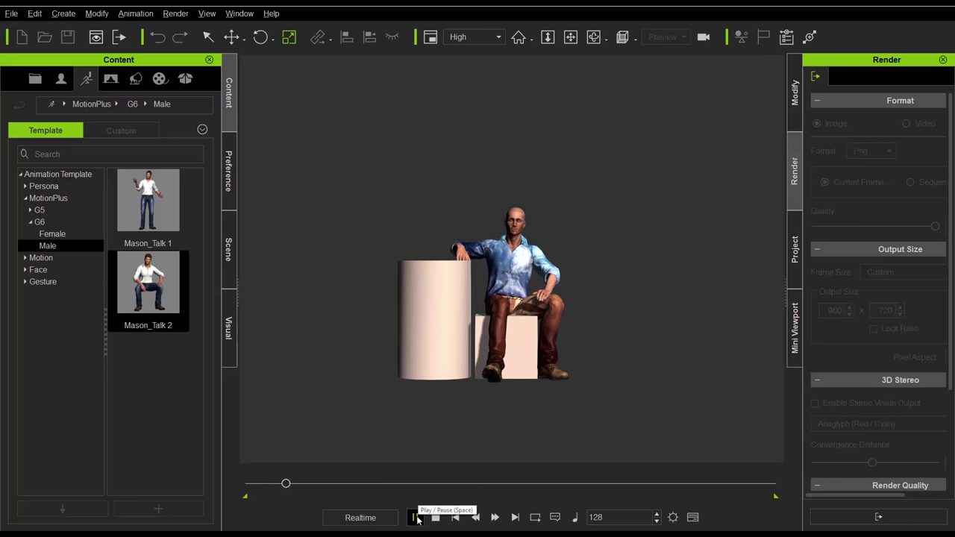
click(435, 517)
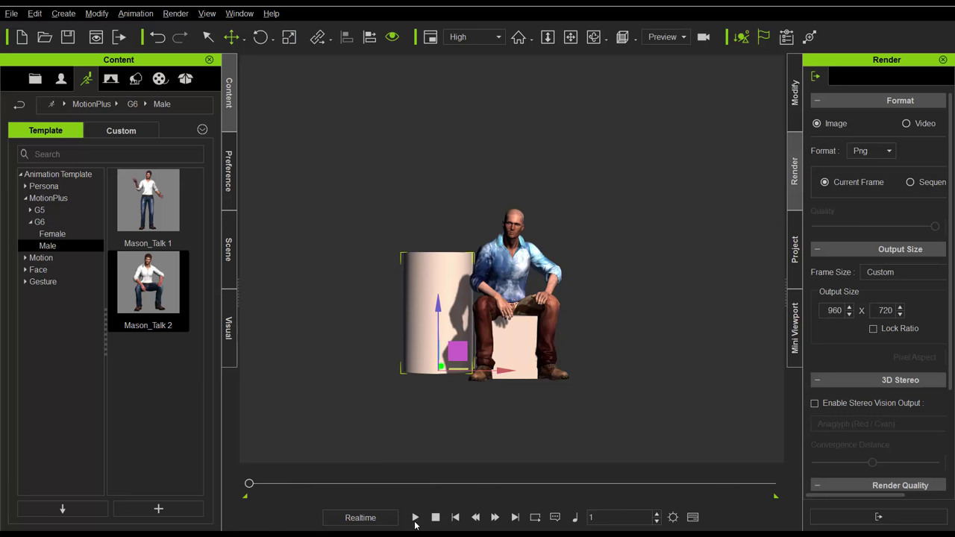
click(415, 520)
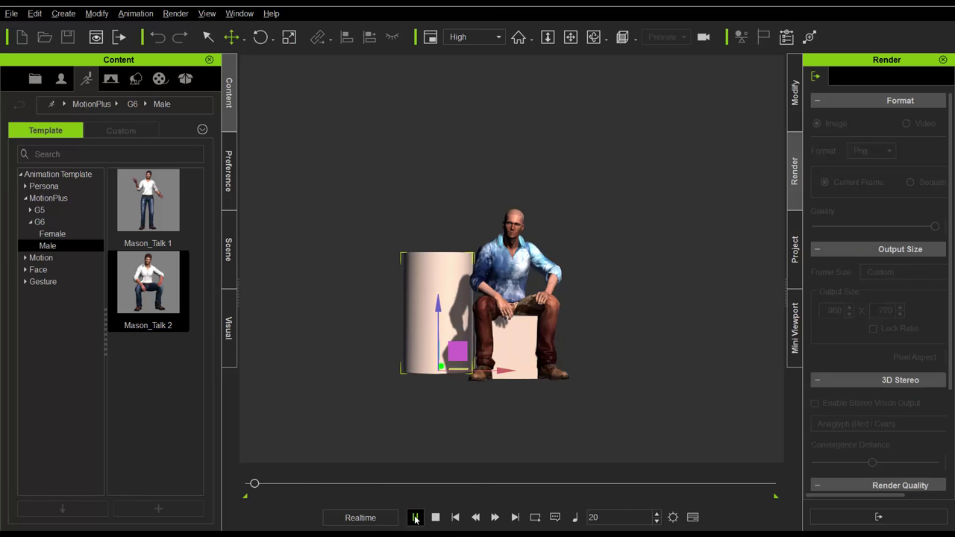
click(456, 517)
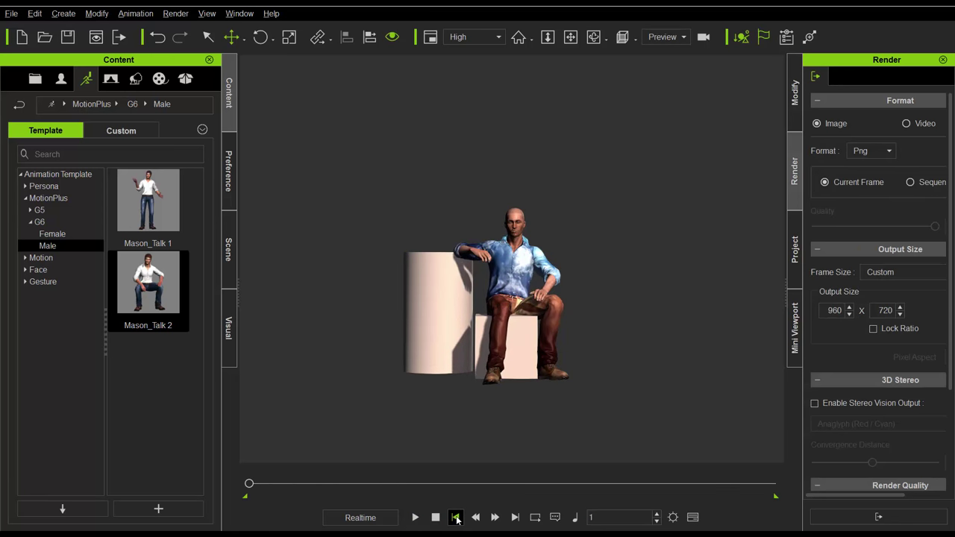
Step: Reduce the height of the seat box under the avatar slightly by scaling it along Z
click(524, 358)
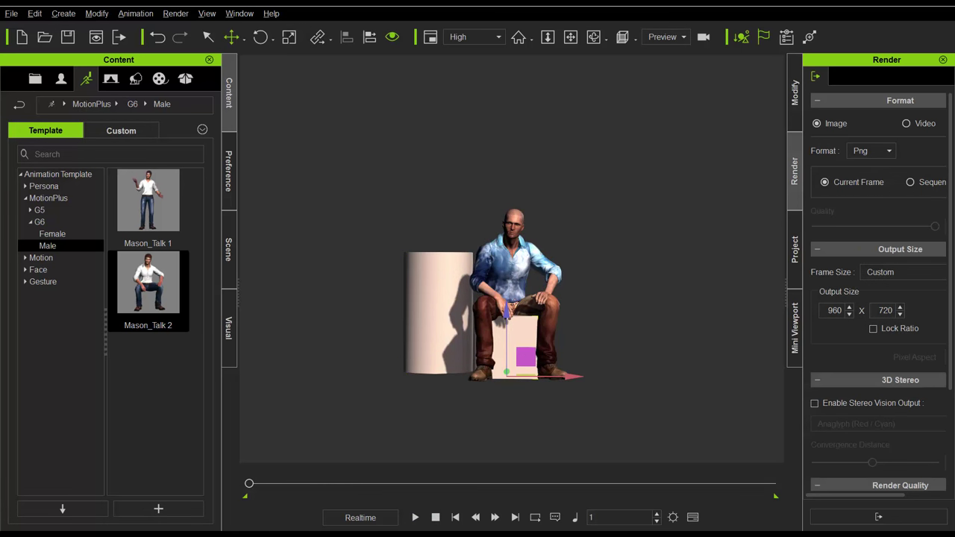
key(r)
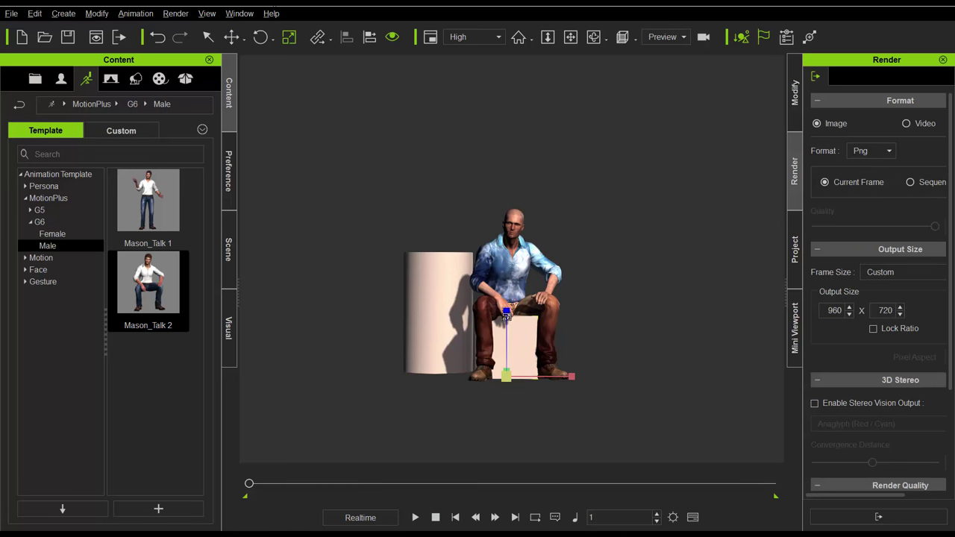
drag(507, 316, 507, 316)
Step: Try the African sunset image from the Leon Vfx 2D backgrounds on the cylinder, and replace it with IMG_0369
click(111, 82)
drag(170, 285, 429, 339)
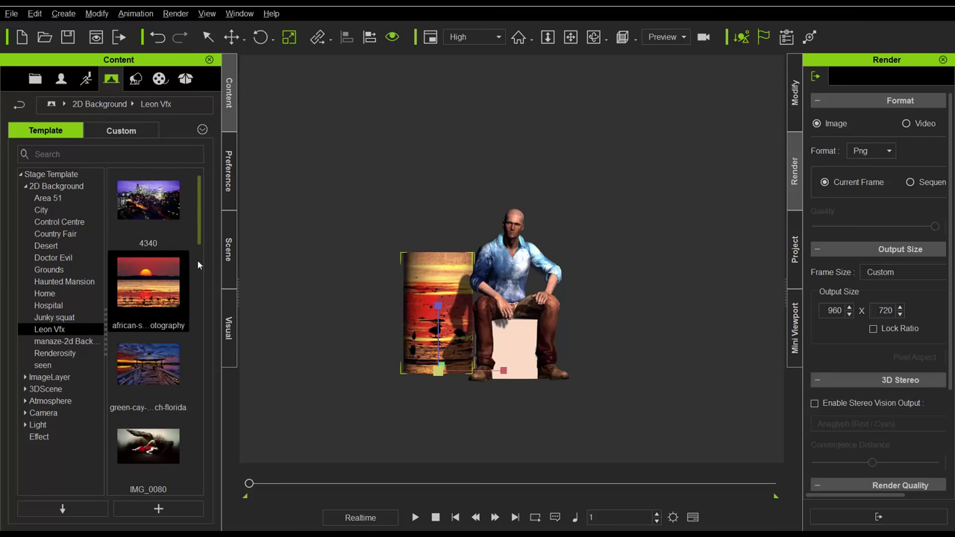
scroll(198, 272, down, 3)
scroll(198, 283, down, 2)
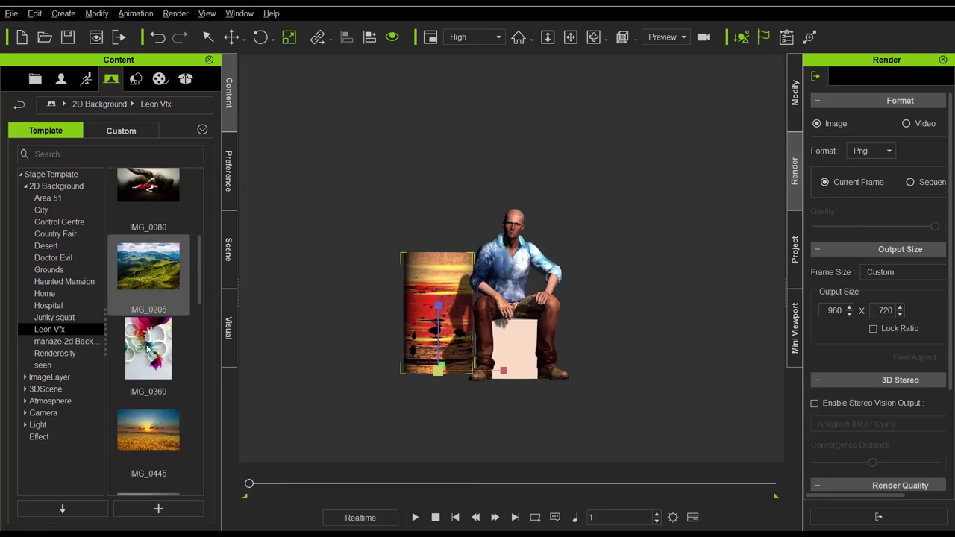
drag(358, 340, 423, 329)
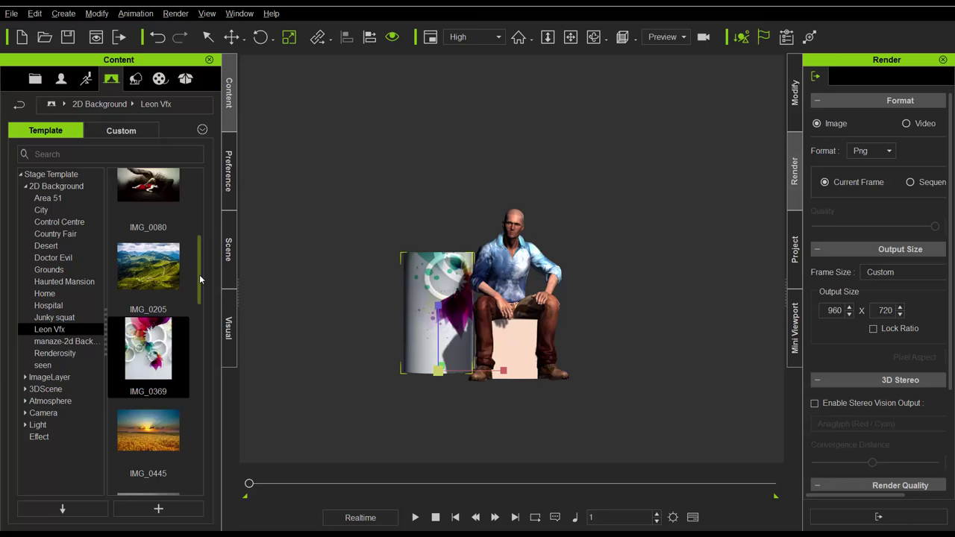
Step: Try the underground hallway image from the Leon Vfx backgrounds as the texture of the seat box
drag(200, 282, 196, 328)
scroll(189, 390, down, 10)
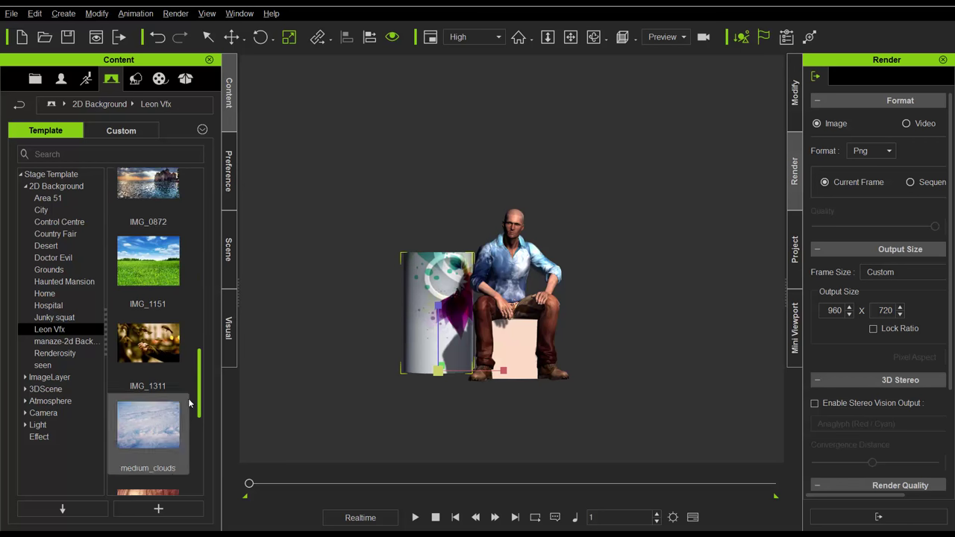
drag(194, 452, 194, 479)
click(140, 450)
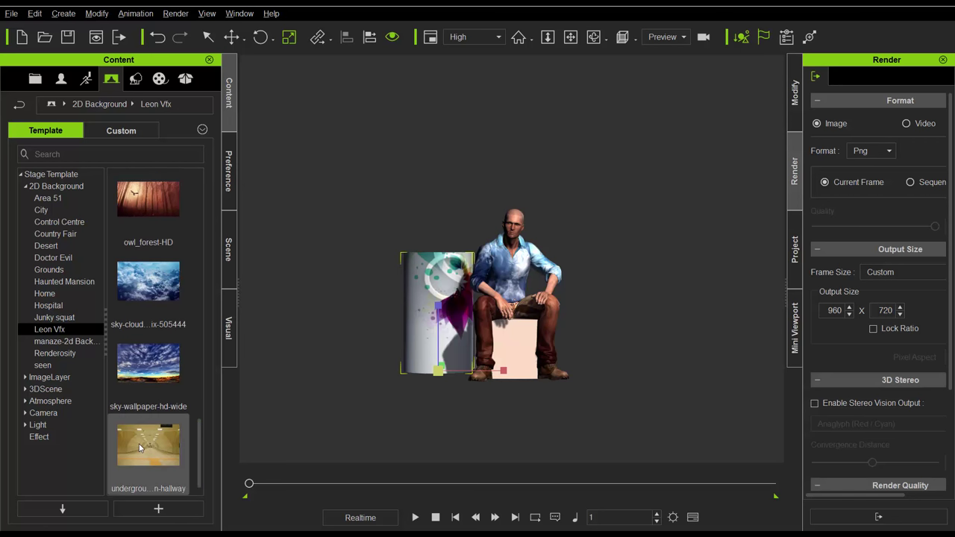
drag(510, 364, 510, 363)
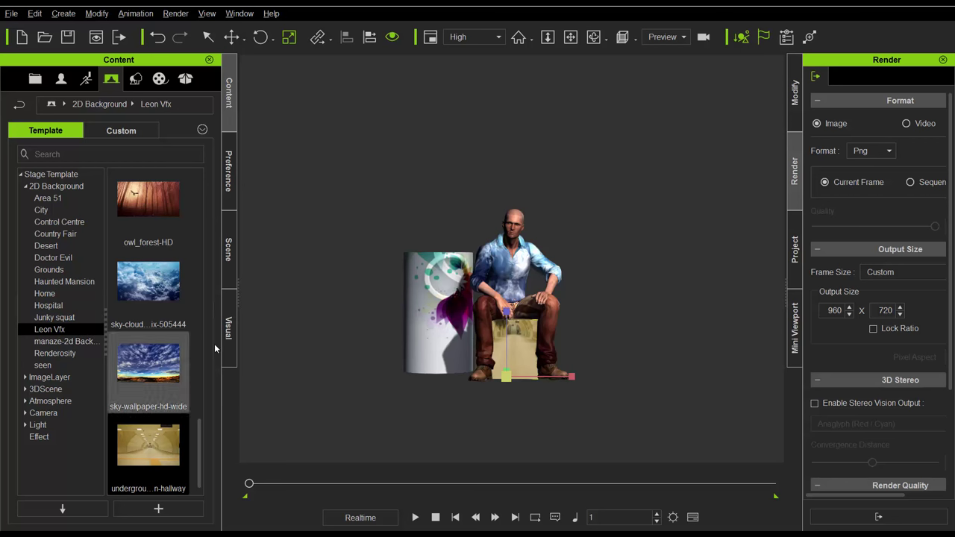
Step: Texture the seat box with the speckled blue-grey E305-A2 ground image from the Grounds backgrounds
scroll(138, 309, up, 10)
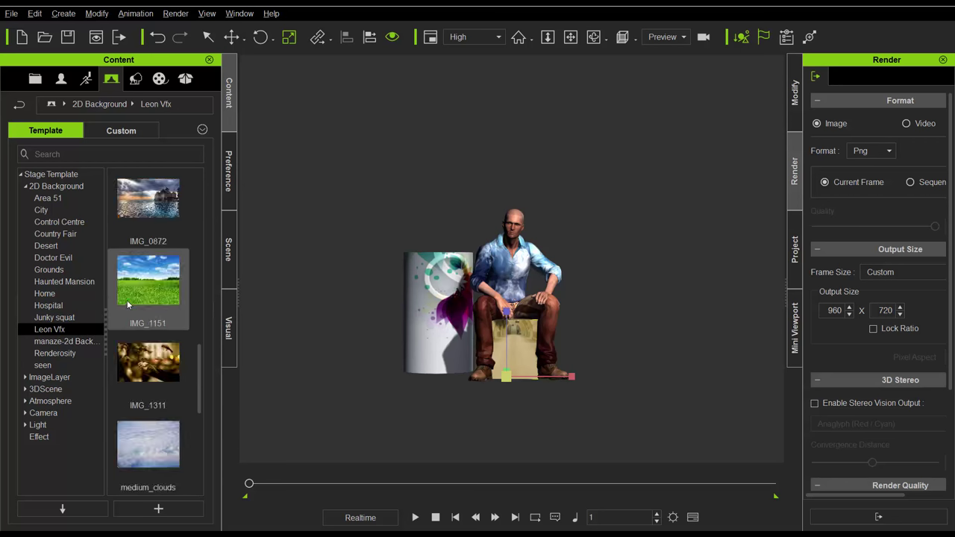
click(59, 270)
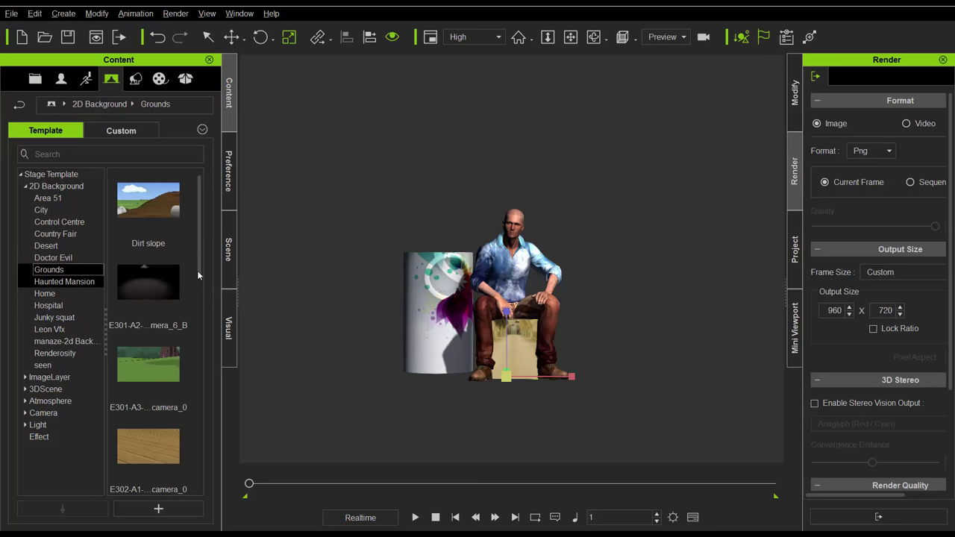
scroll(203, 313, down, 4)
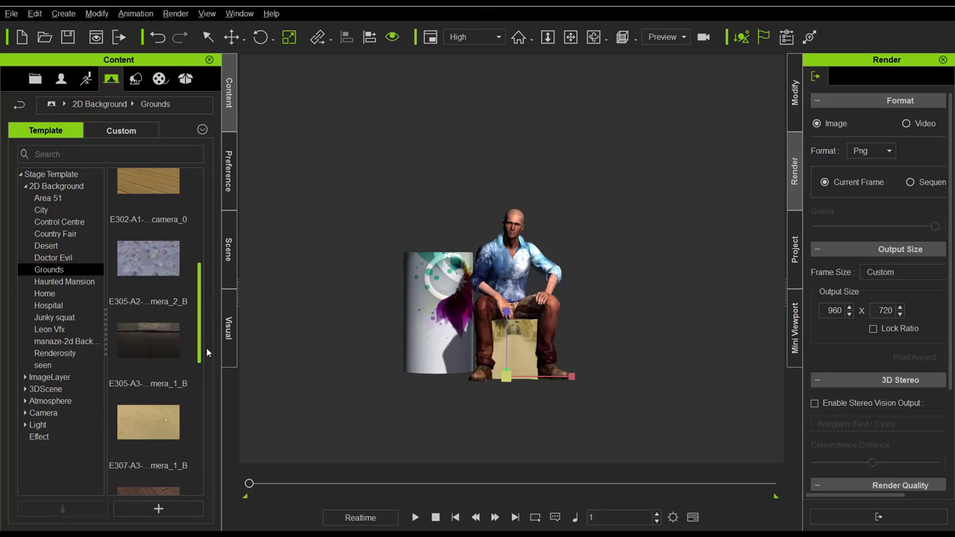
click(149, 258)
drag(511, 364, 519, 358)
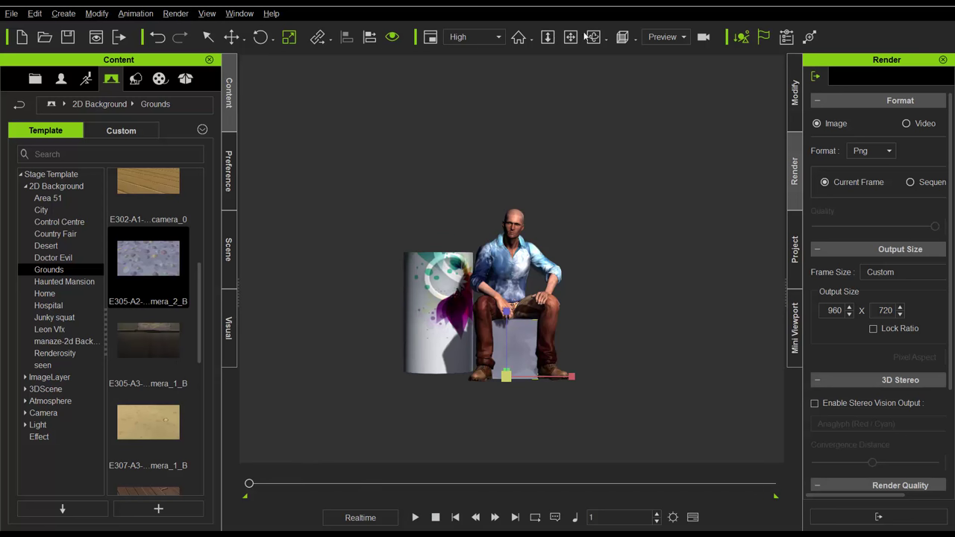
Step: Examine the textured cylinder and seat box up close from several angles, and play the motion to check the arm's contact
click(548, 36)
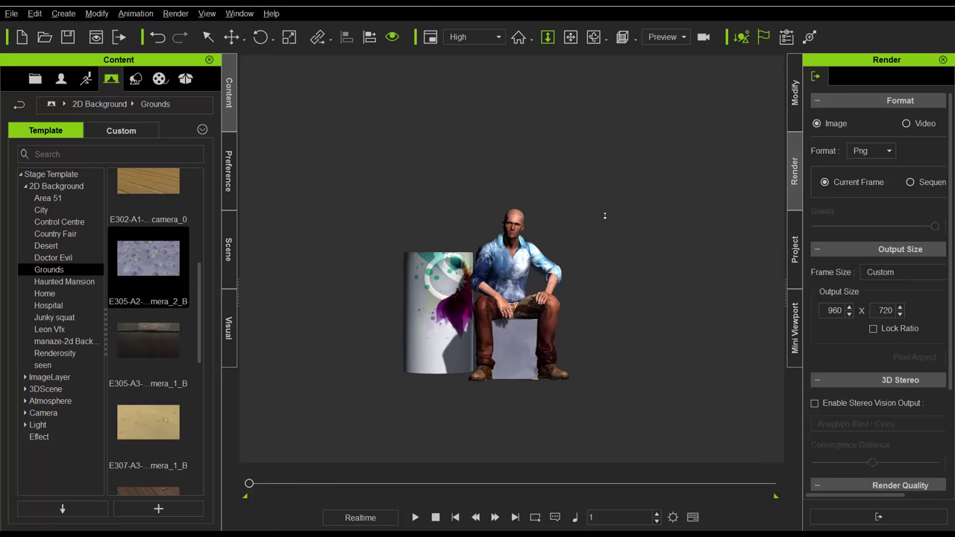
scroll(605, 207, up, 4)
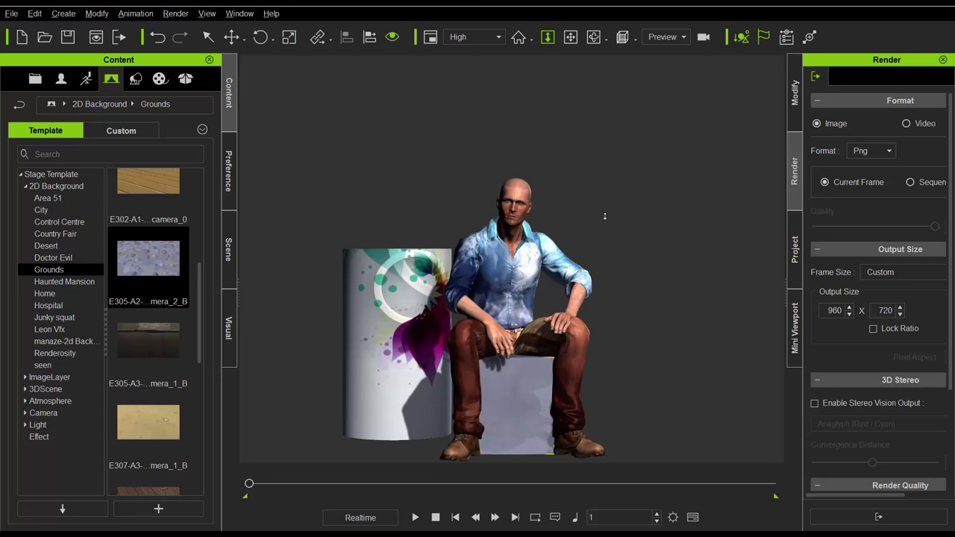
scroll(605, 216, down, 1)
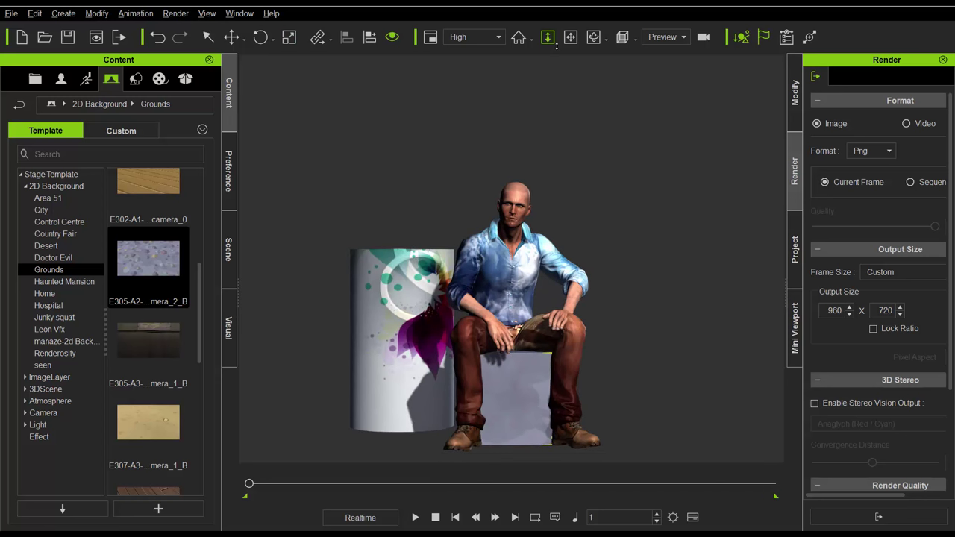
click(594, 38)
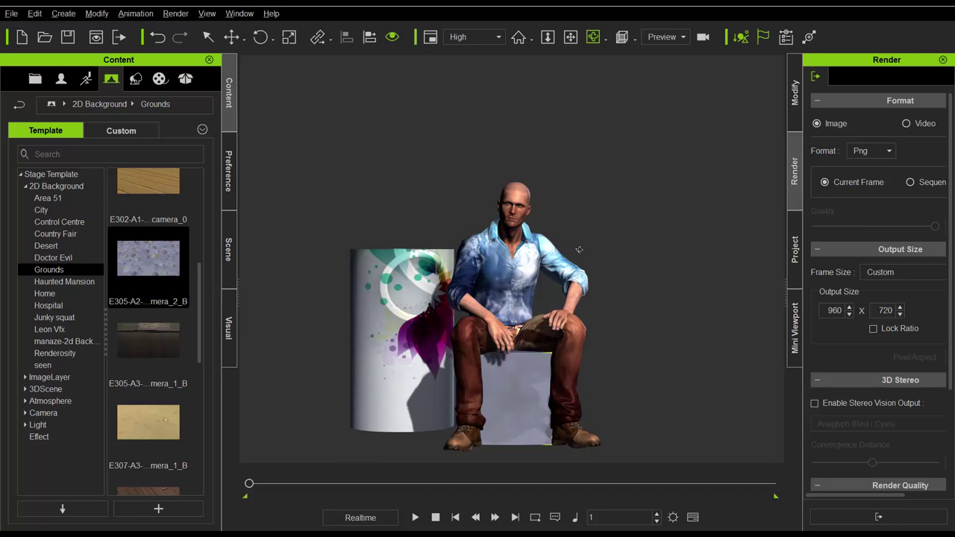
drag(591, 249, 579, 249)
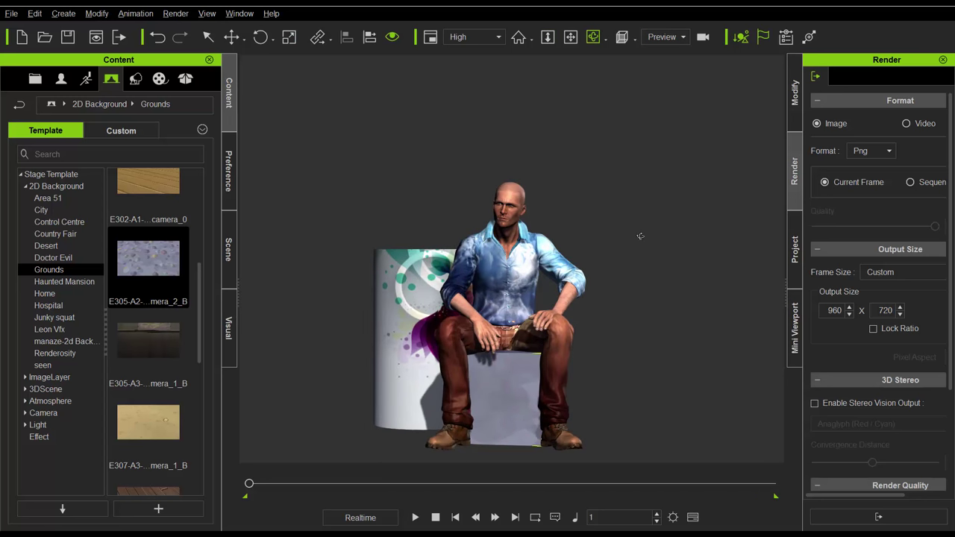
drag(640, 237, 638, 238)
click(615, 305)
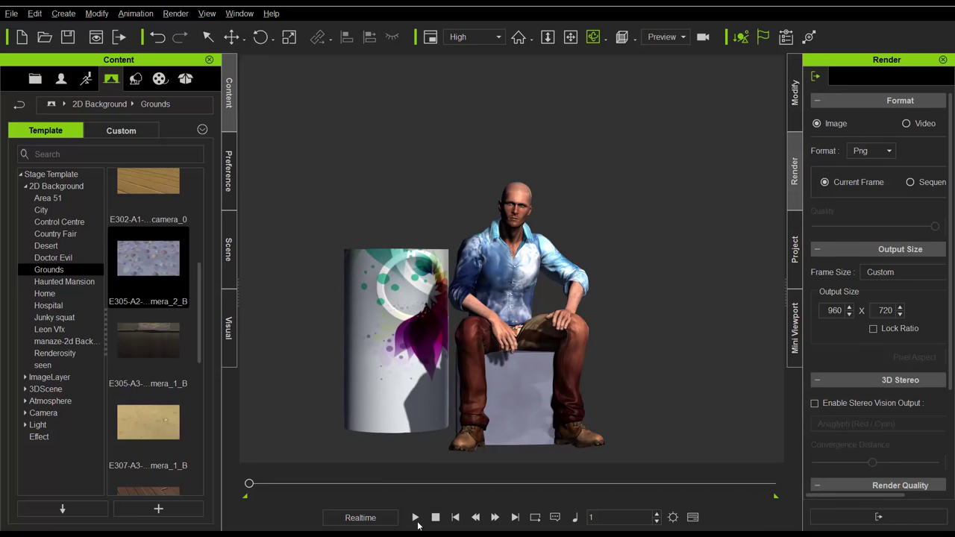
click(414, 517)
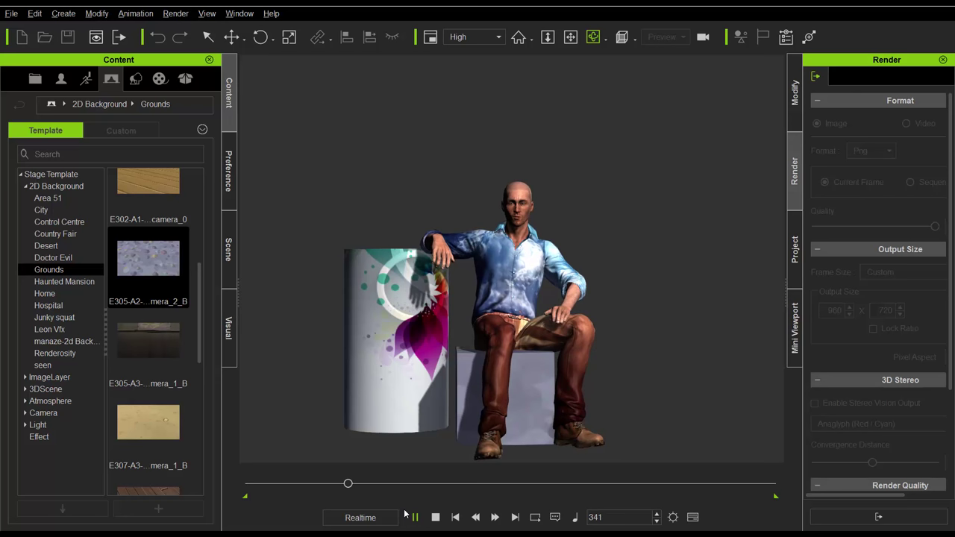
click(455, 517)
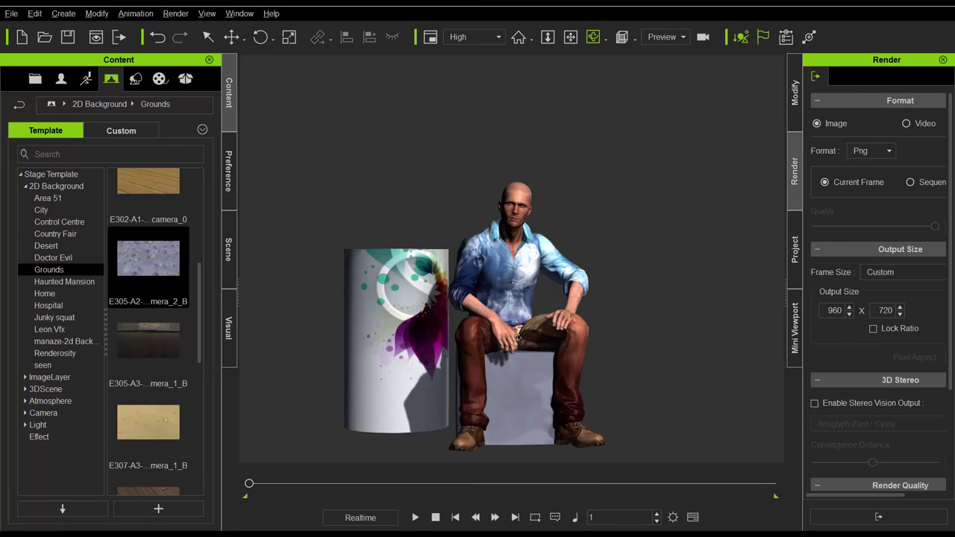
Step: Examine the seated avatar and both props from farther away and from different viewing angles
right_drag(500, 294, 533, 301)
right_drag(533, 202, 530, 179)
click(547, 37)
drag(519, 344, 551, 266)
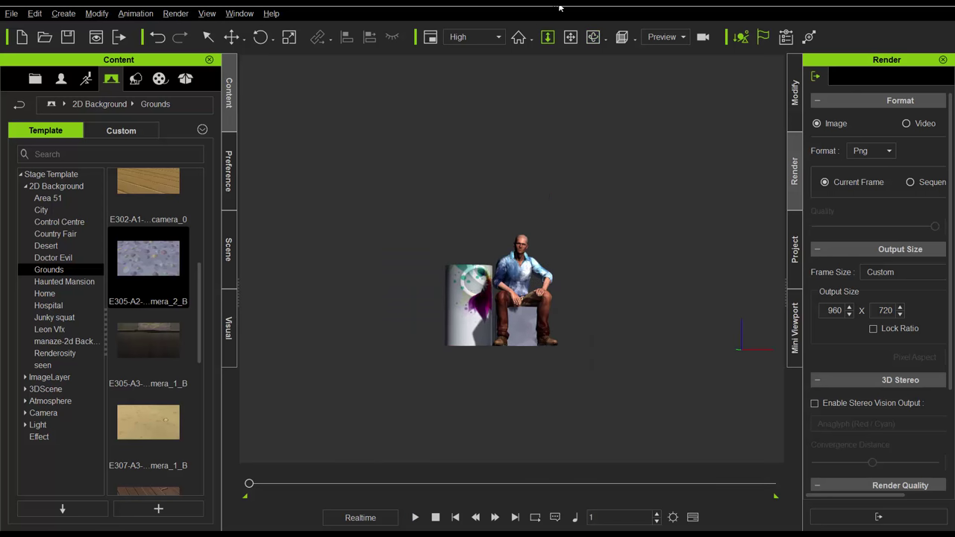
click(593, 36)
drag(470, 287, 578, 295)
click(579, 294)
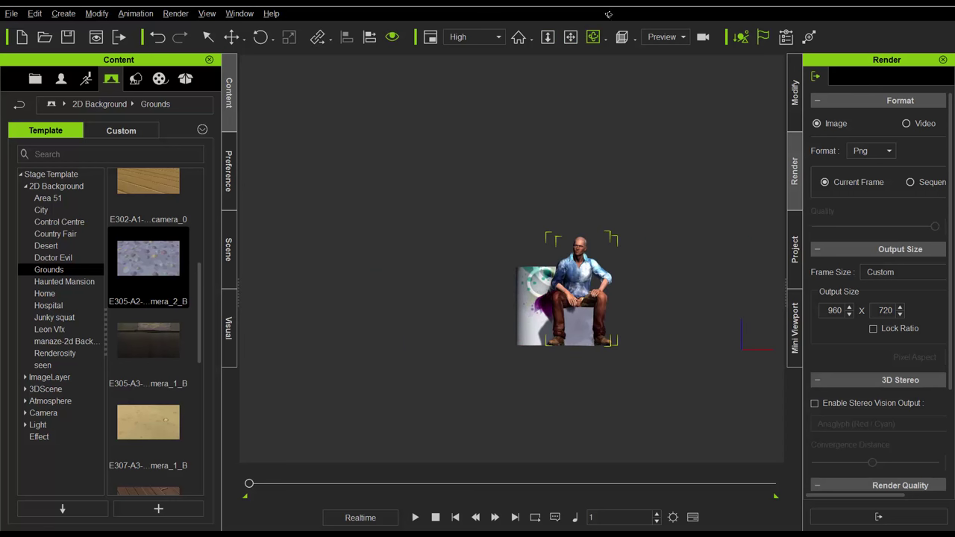
drag(603, 336, 700, 342)
drag(394, 345, 358, 345)
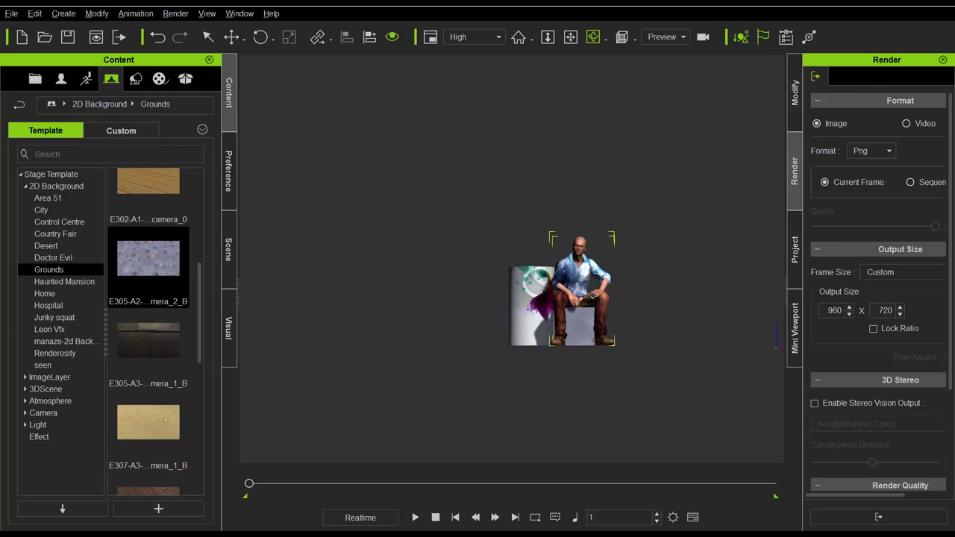
drag(452, 224, 451, 188)
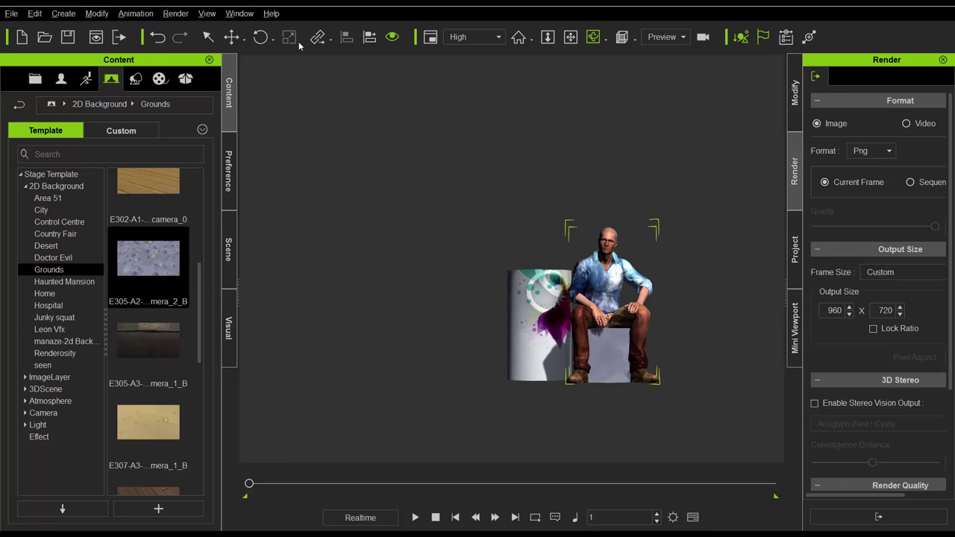
Step: Try moving the avatar along X away from the seat box, and undo the move
click(231, 37)
click(613, 331)
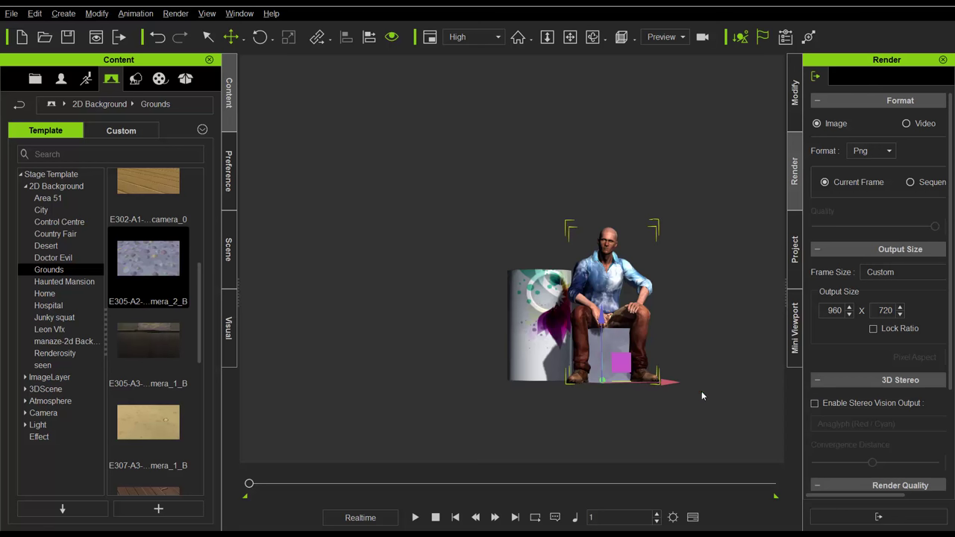
drag(669, 386, 551, 381)
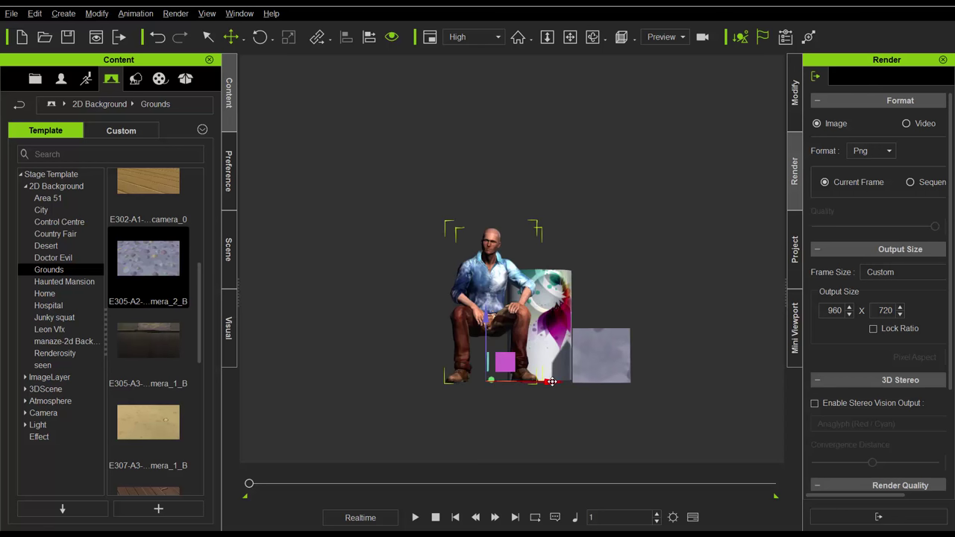
key(ctrl+z)
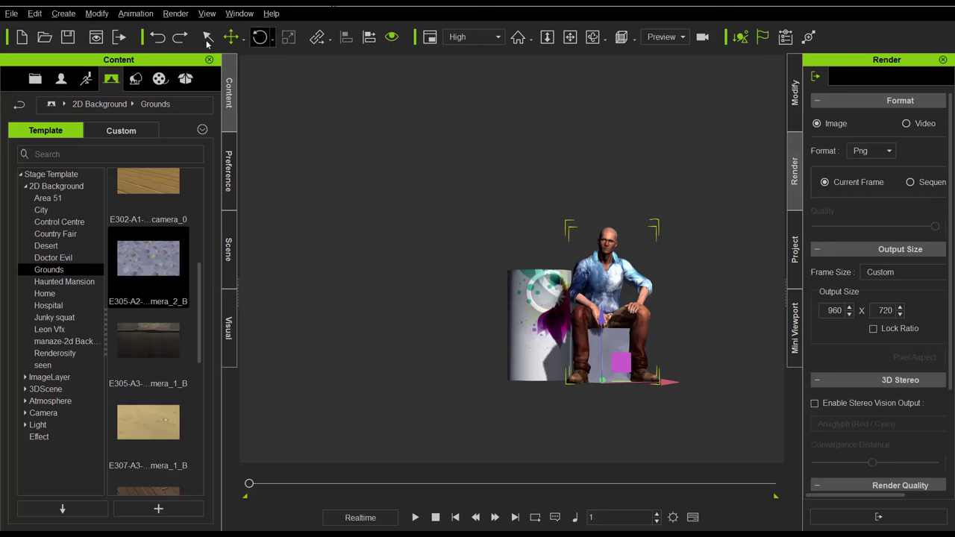
Step: Open the avatar templates of the 00_CC Character category in the content library
click(232, 37)
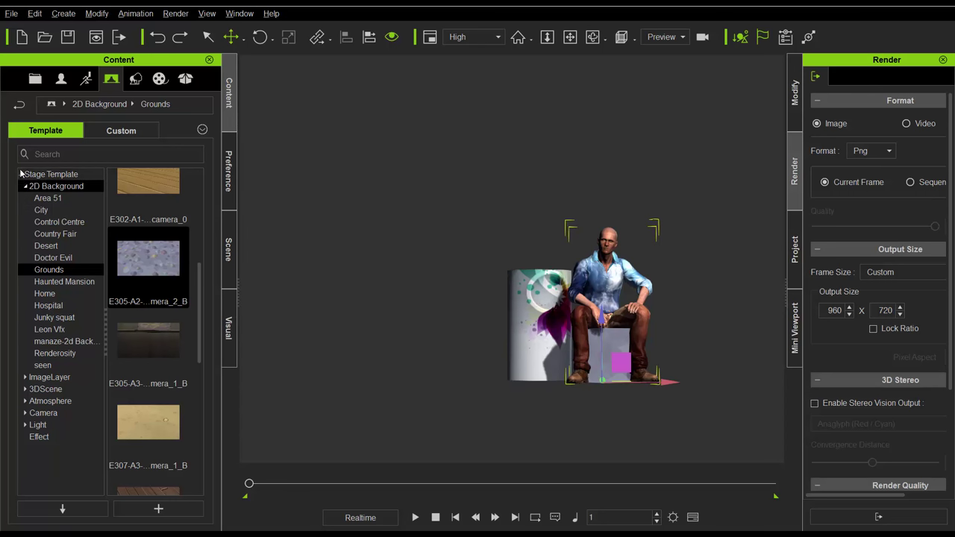
click(61, 78)
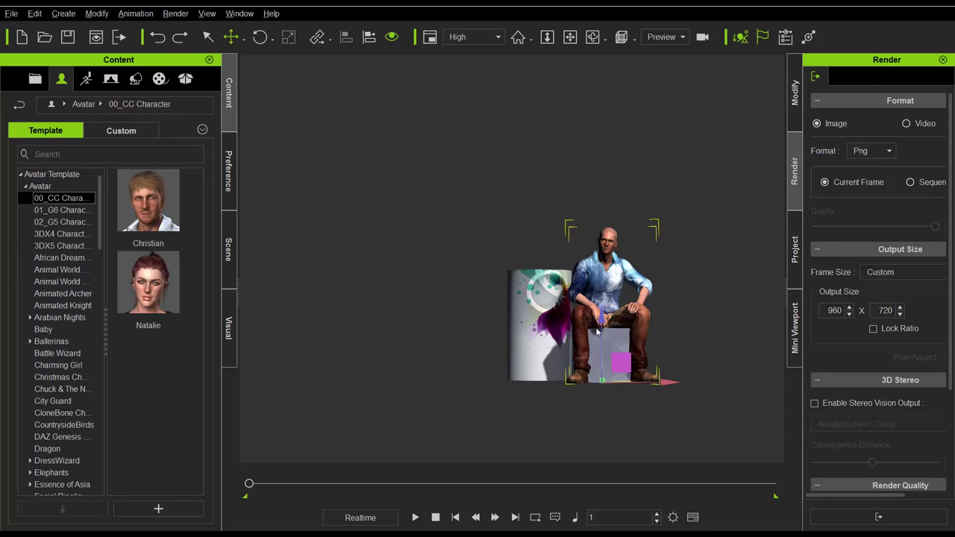